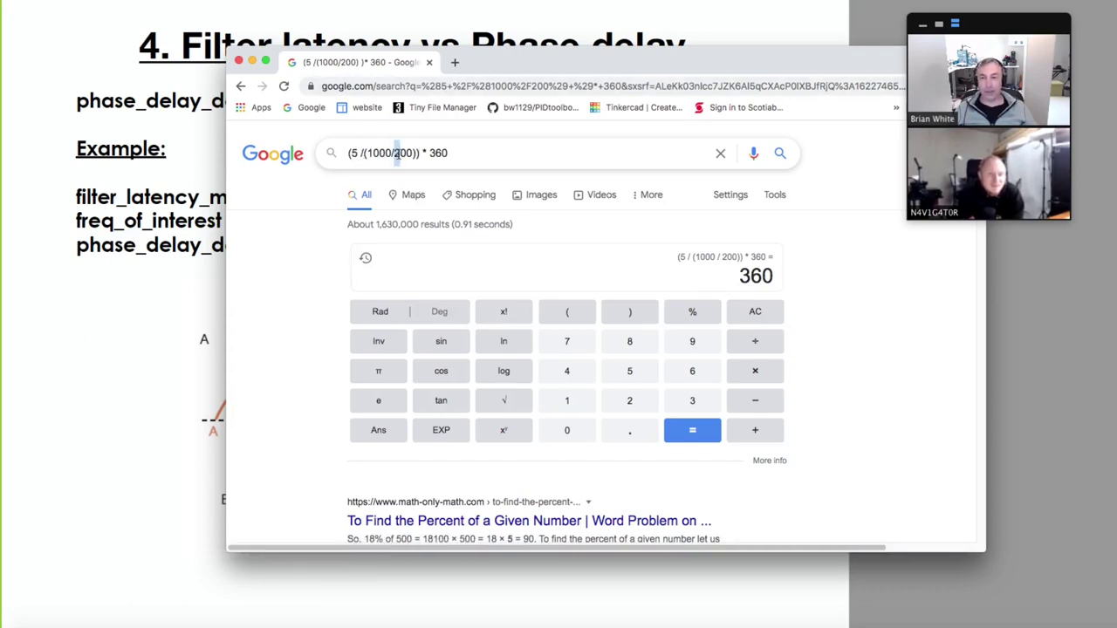
Step: Calculate the phase delay for a 5 ms filter latency at 100 Hz as (5 /(1000/100)) * 360
text(1)
key(Return)
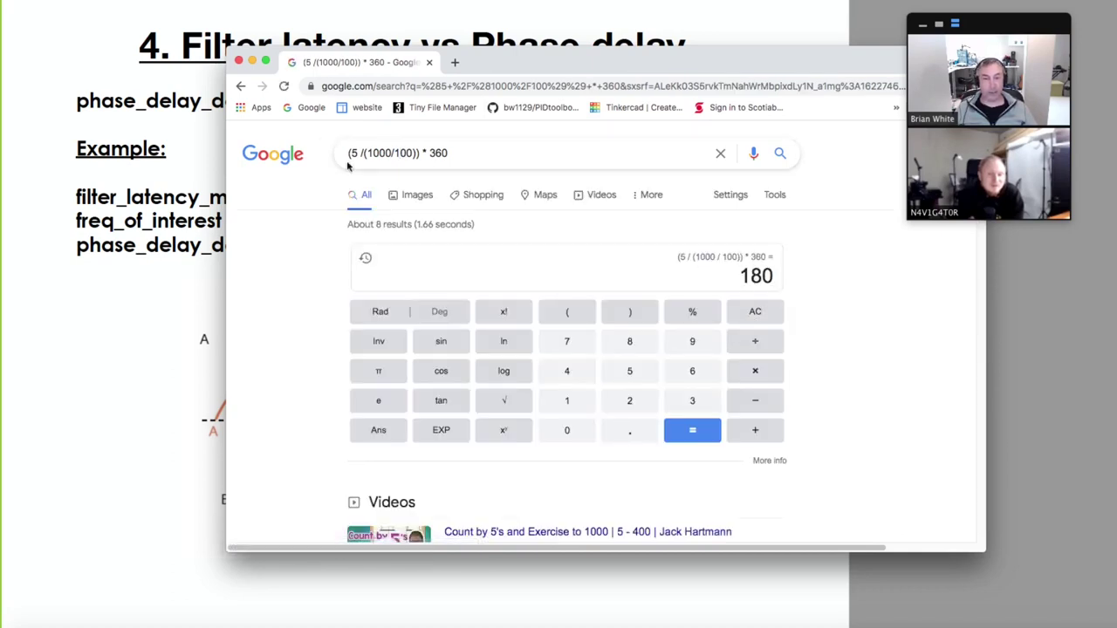
drag(547, 68, 537, 83)
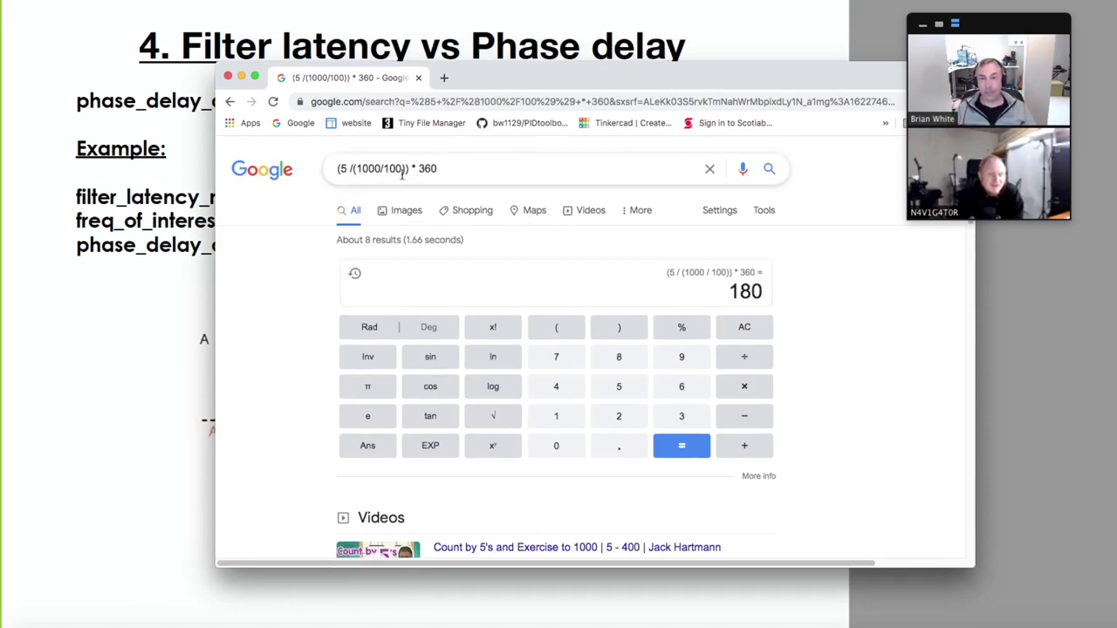
Step: Recalculate the phase delay for the 5 ms latency with the frequency set to 50 Hz
click(353, 169)
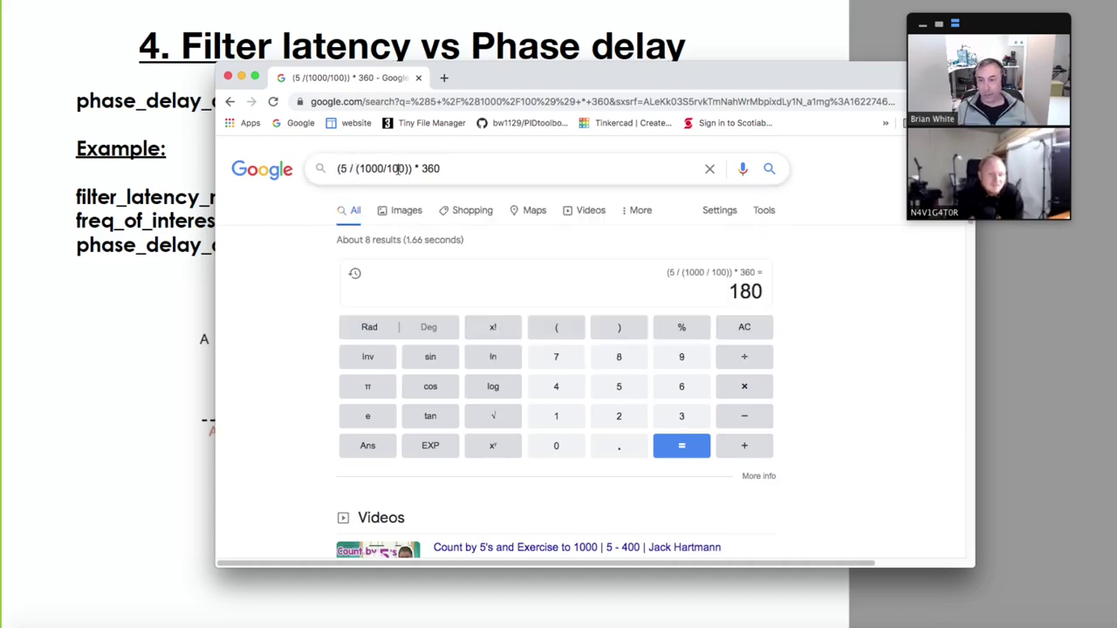
double_click(398, 168)
text(50)
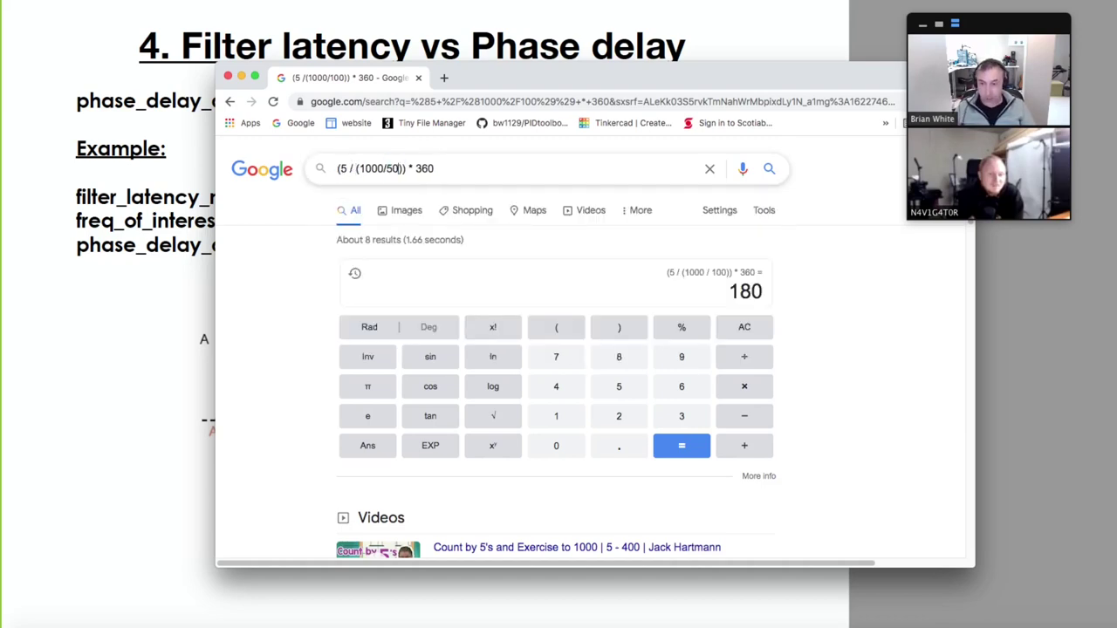
key(Return)
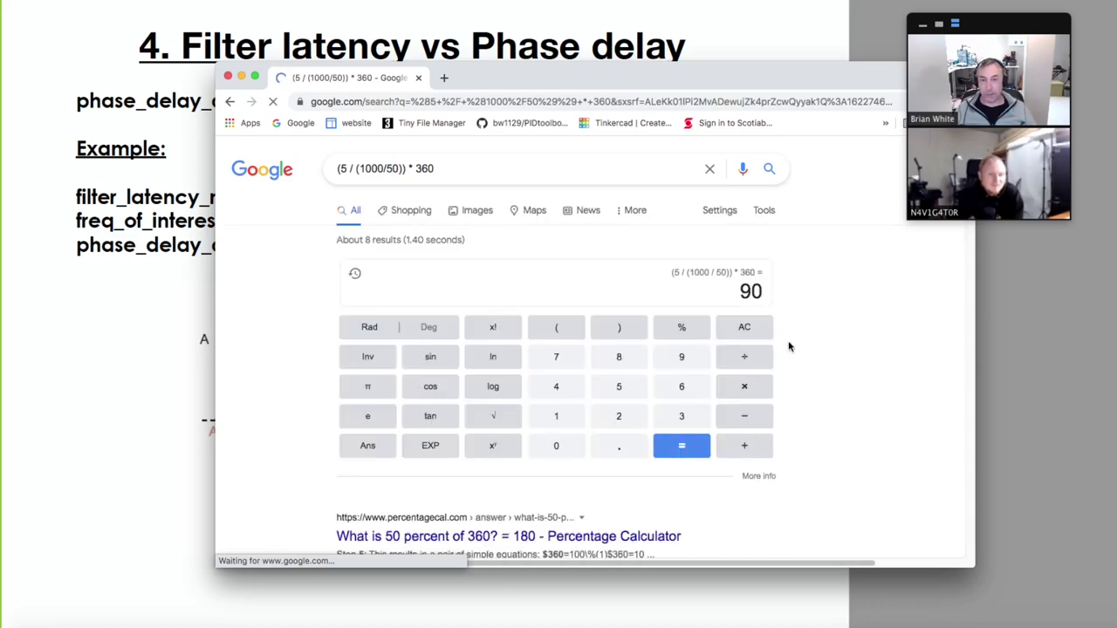
Step: Reduce the latency to 2.5 ms in the formula and recalculate the phase delay at 50 Hz
click(346, 174)
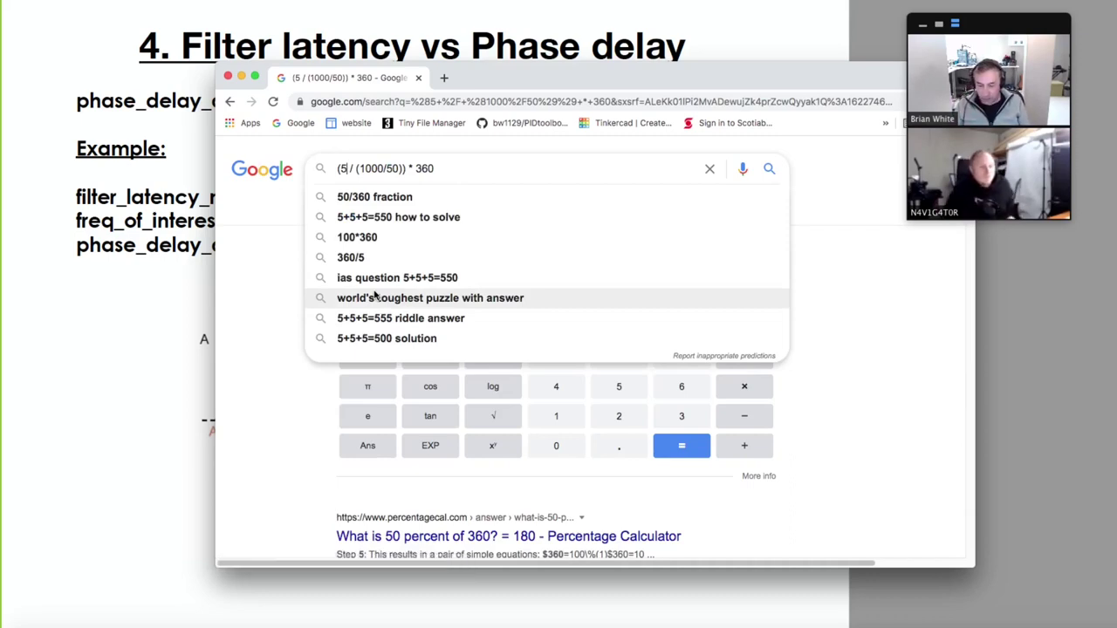
key(BackSpace)
text(2.5)
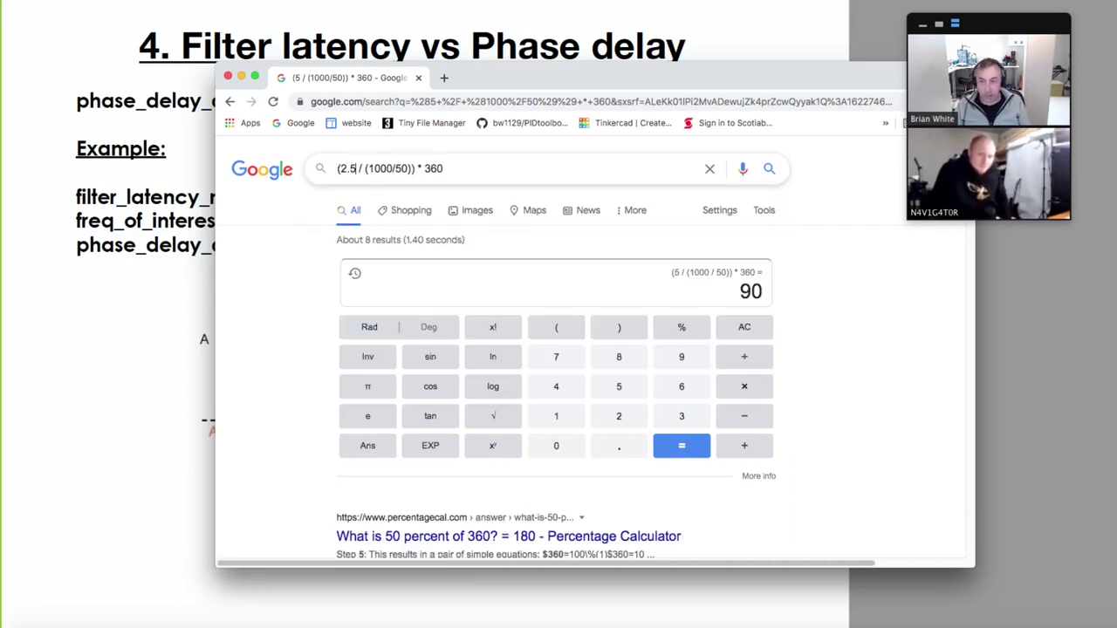
key(Return)
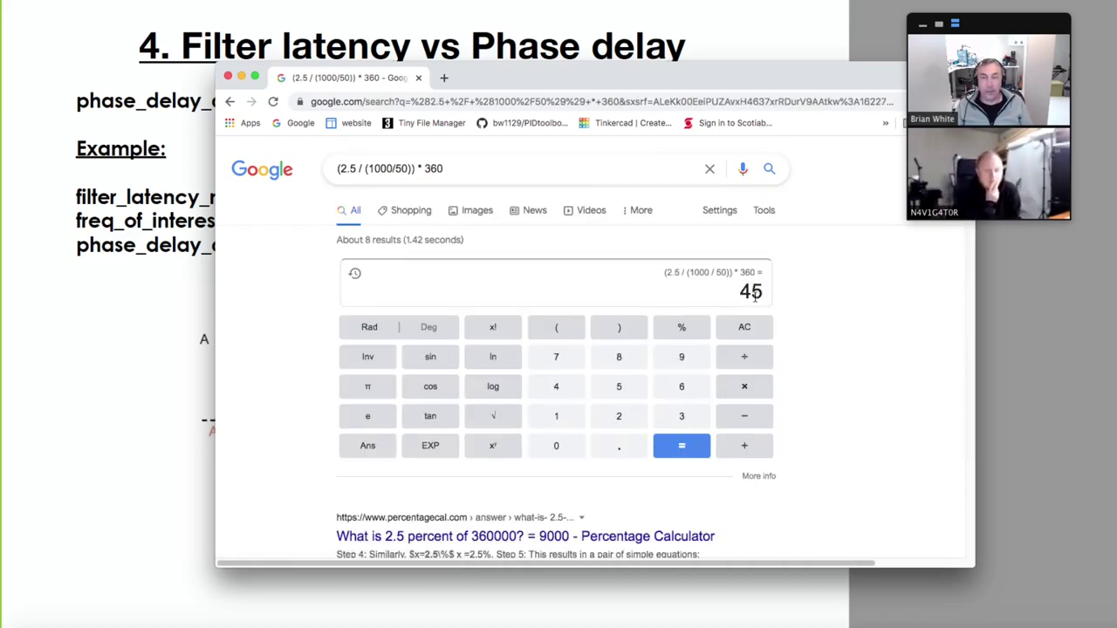
drag(581, 87, 547, 92)
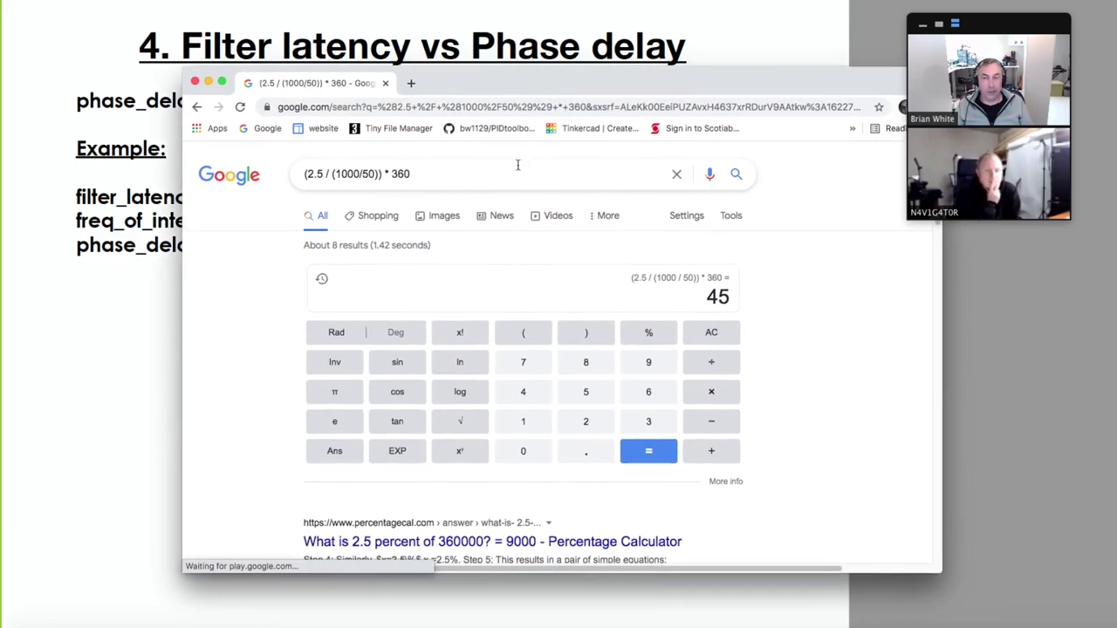
Step: Recalculate the phase delay with a 3.5 ms latency at 50 Hz and return to the slide
click(308, 173)
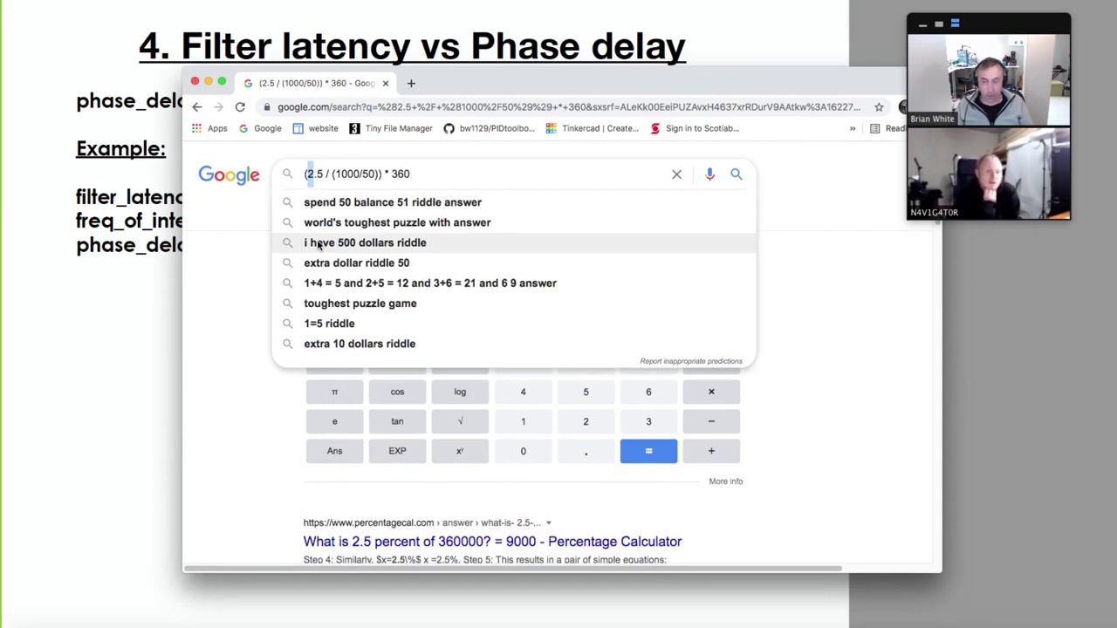
text(3)
key(Return)
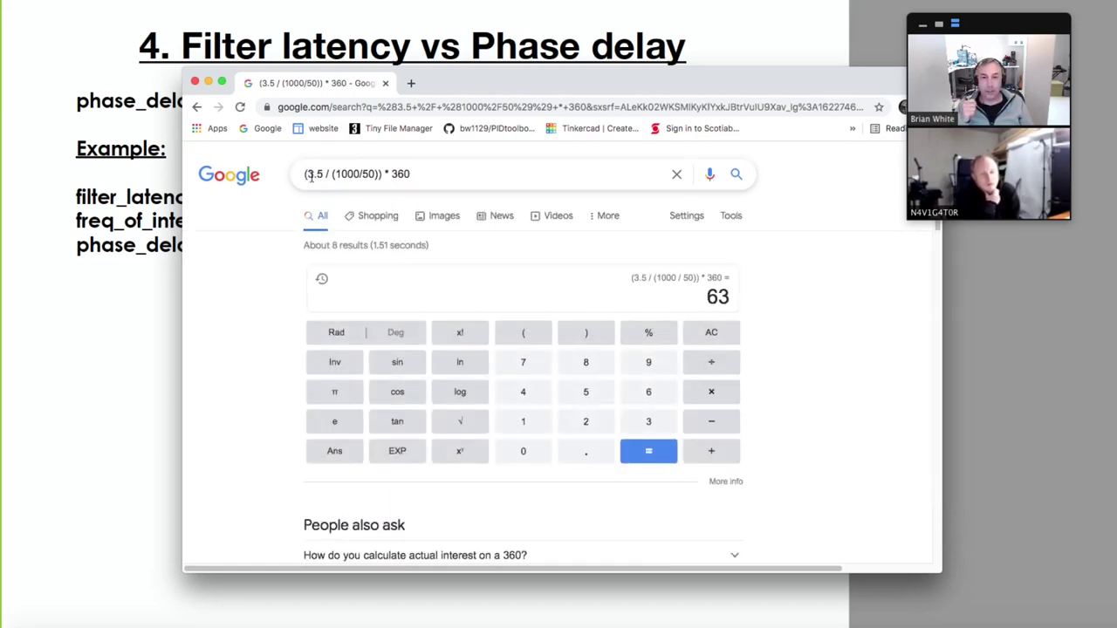
click(164, 221)
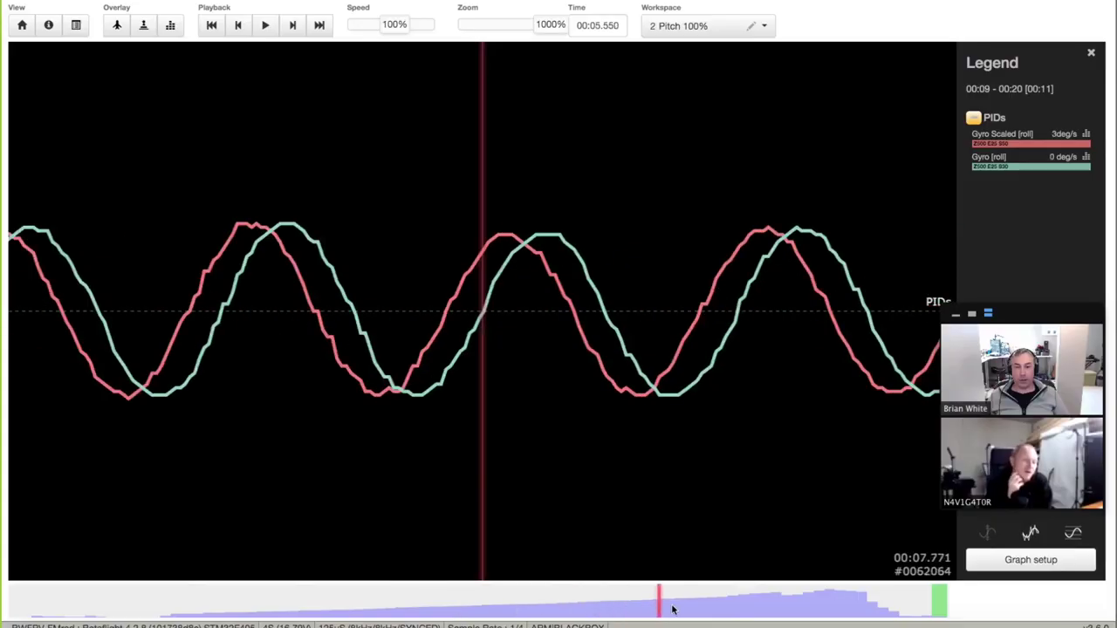
Step: Examine the phase shift between the Gyro Scaled [roll] and Gyro [roll] traces around 00:08.1 in the flight log
mouse_move(669, 606)
mouse_down()
mouse_move(268, 620)
mouse_move(688, 619)
mouse_move(495, 619)
mouse_move(521, 599)
mouse_move(609, 597)
mouse_up()
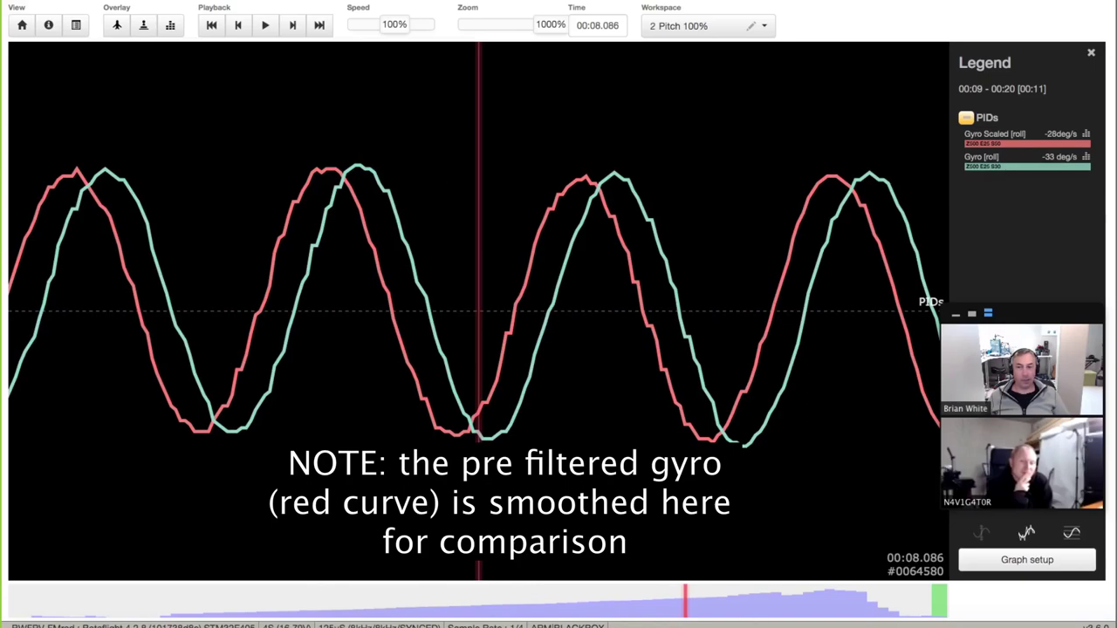
mouse_move(552, 25)
mouse_down()
mouse_move(439, 30)
mouse_move(550, 42)
mouse_up()
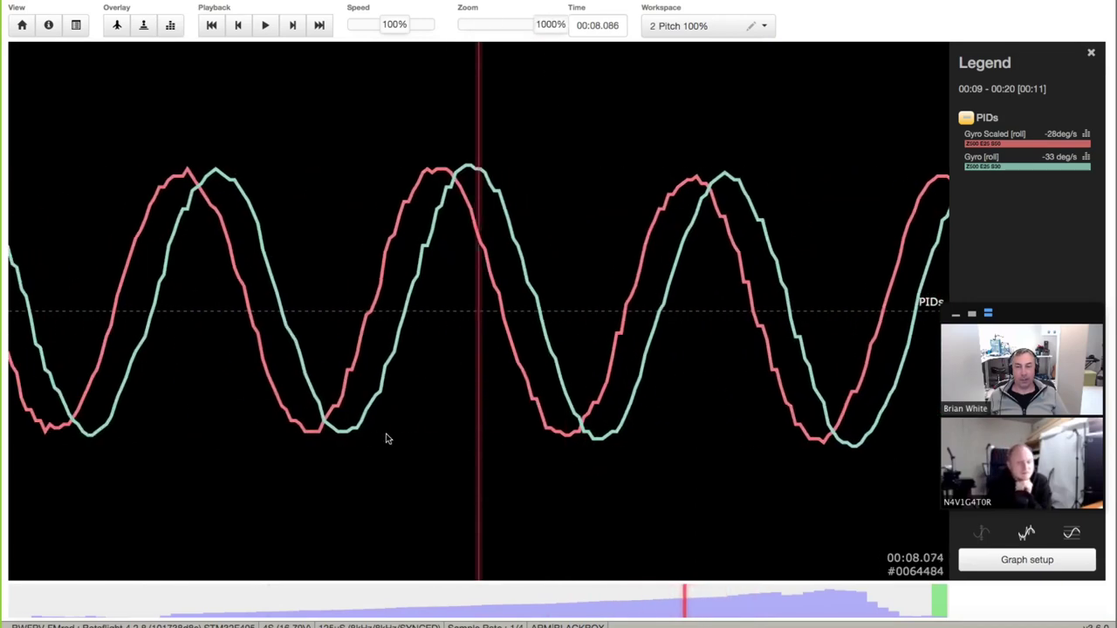
drag(386, 438, 339, 436)
drag(557, 323, 431, 304)
scroll(569, 323, up, 1)
scroll(648, 312, down, 4)
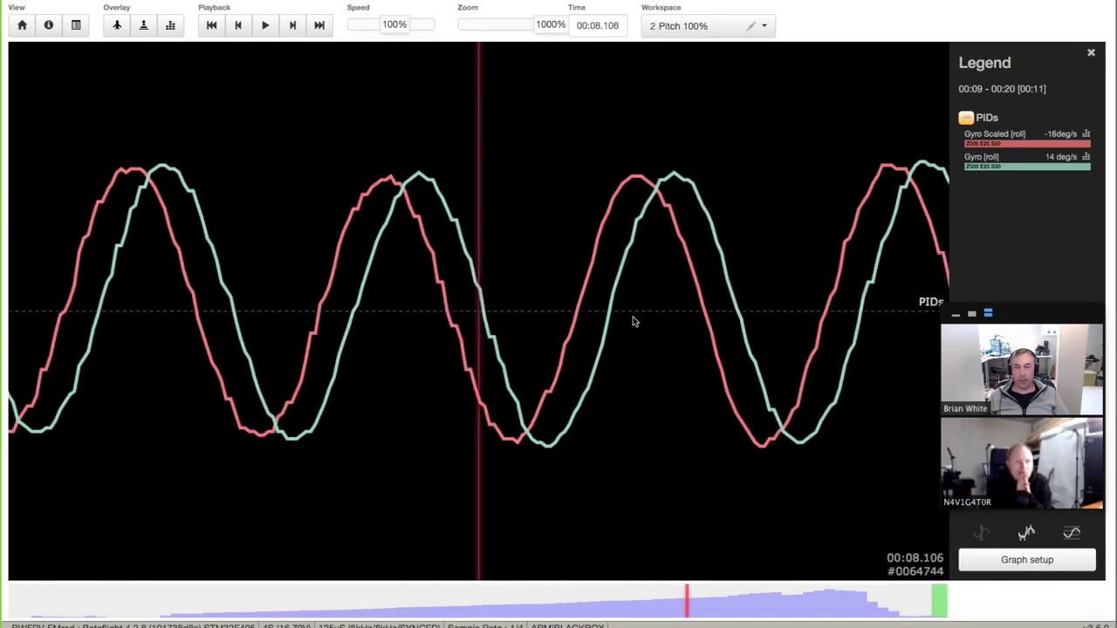
Step: Place a marker at 00:08.117 and measure the delay from the pre-filtered to the filtered gyro zero crossing
key(m)
scroll(581, 332, down, 2)
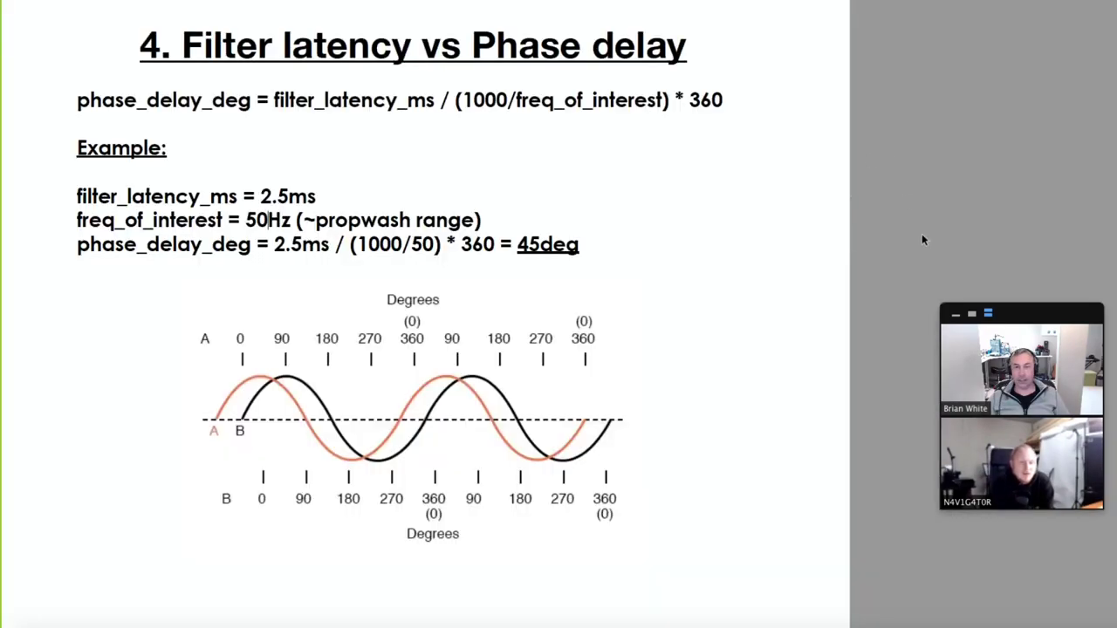
Step: Switch from the slide back to Blackbox Explorer and examine PID P [roll] against the filtered gyro around 00:08.12
key(ctrl+Up)
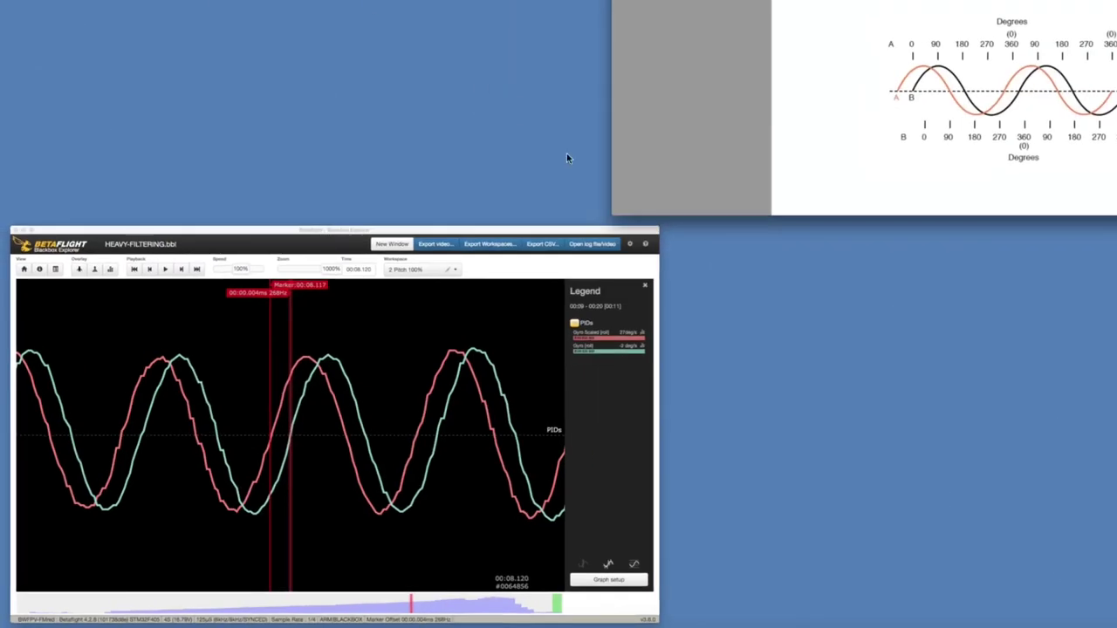
click(431, 365)
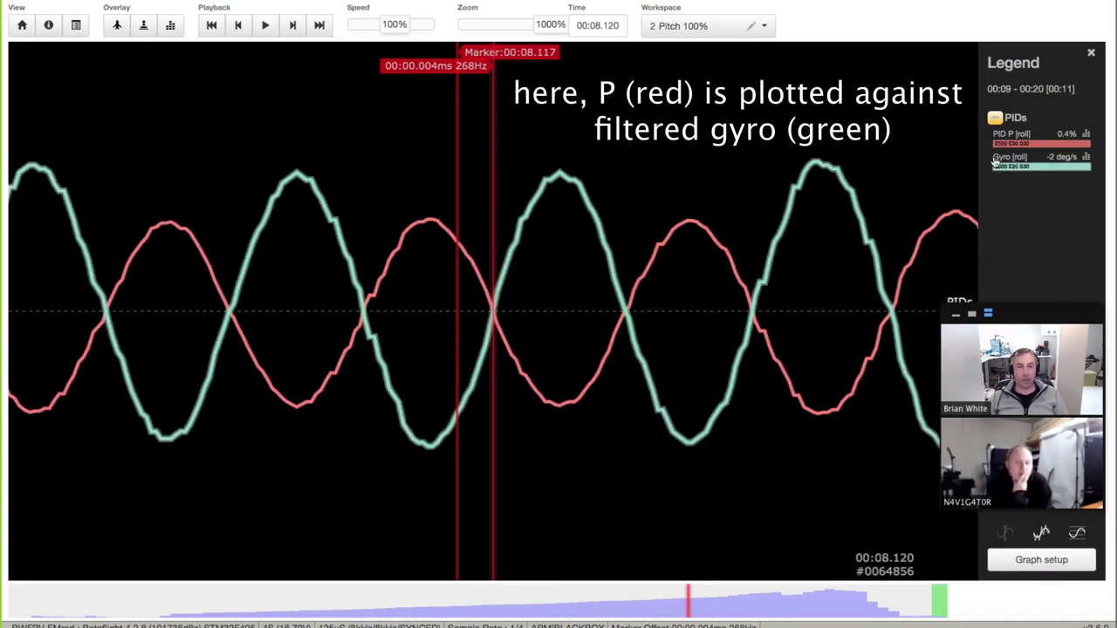
drag(608, 358, 599, 358)
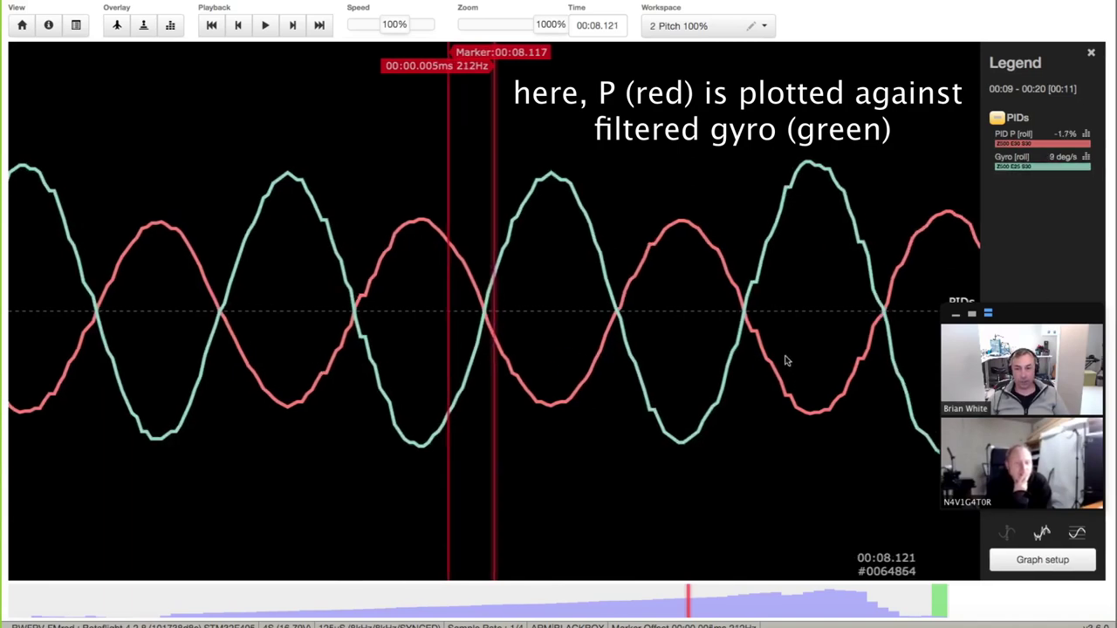
drag(785, 360, 611, 377)
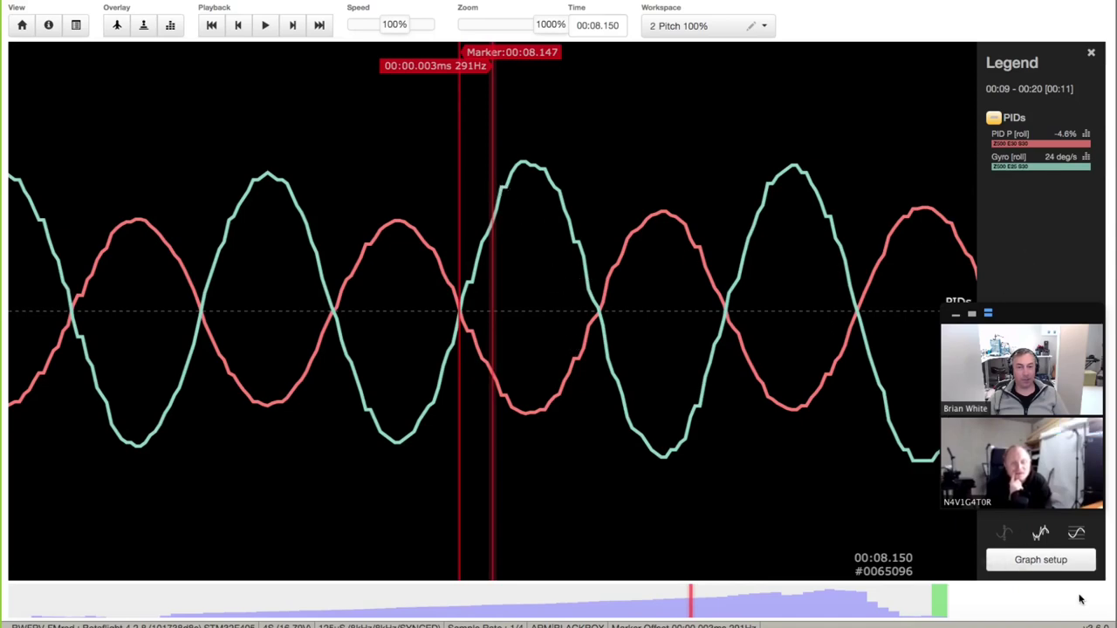
Step: Review the graph's field settings and measure the interval from the 00:08.147 marker back to 00:08.142
click(1040, 560)
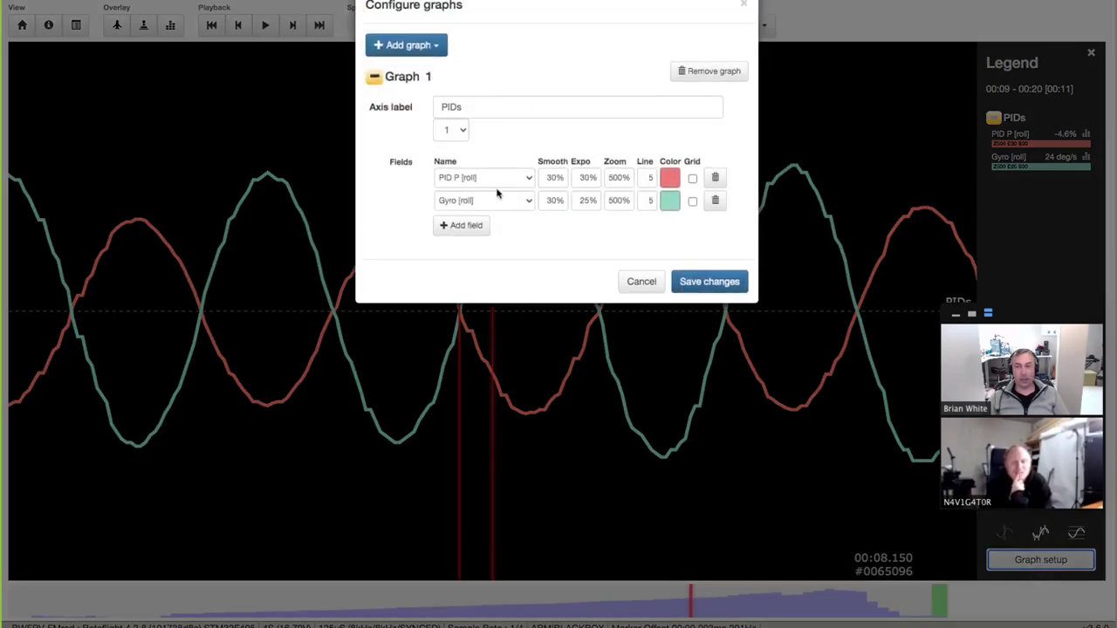
click(642, 281)
drag(556, 345, 599, 342)
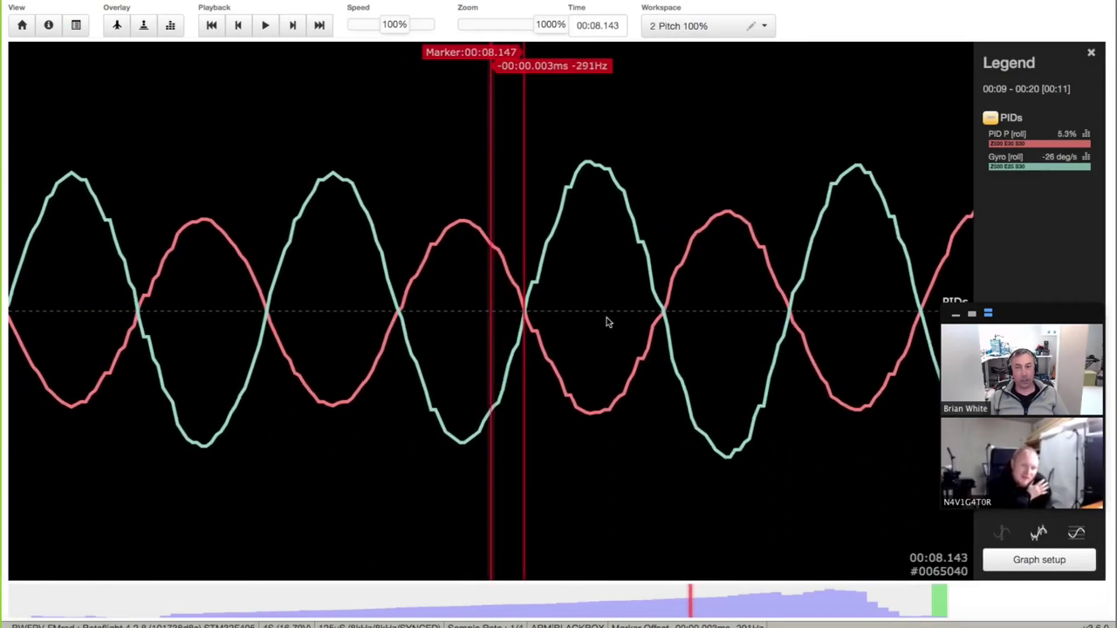
scroll(608, 319, up, 1)
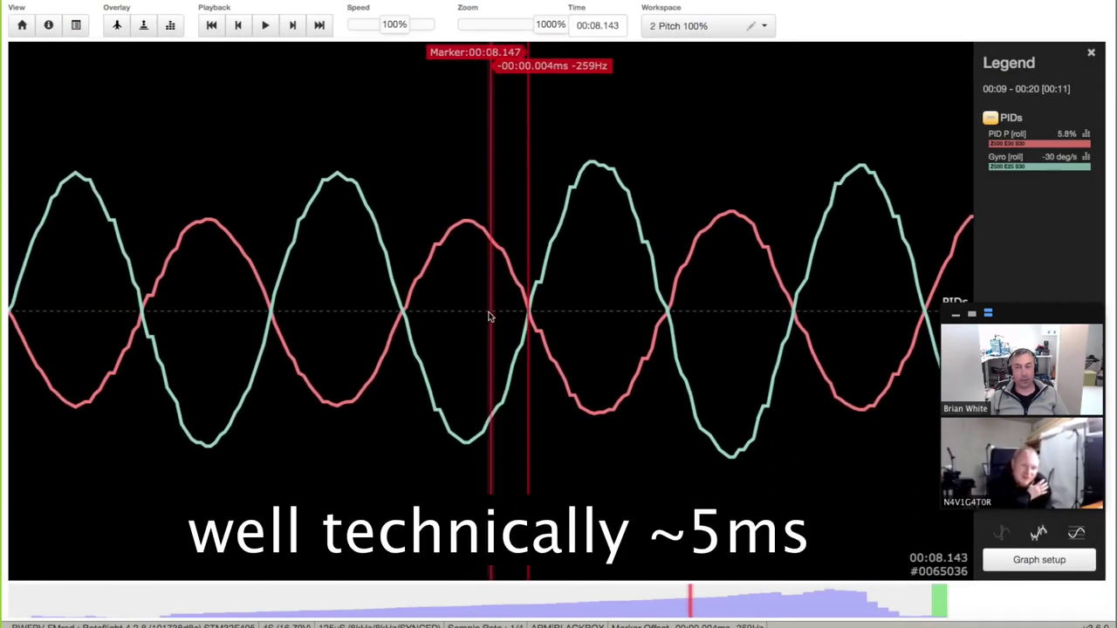
scroll(489, 317, up, 1)
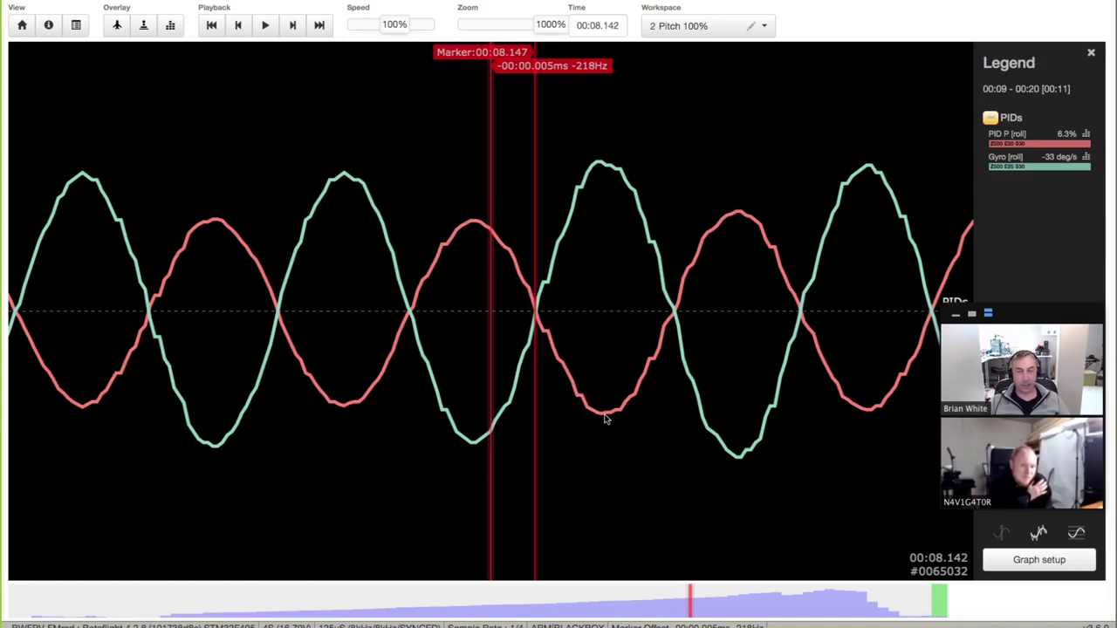
Step: Move the marker to the filtered gyro peak at 00:08.154 and compare its offsets to neighbouring points up to 00:08.162
drag(646, 423, 593, 425)
key(m)
key(m)
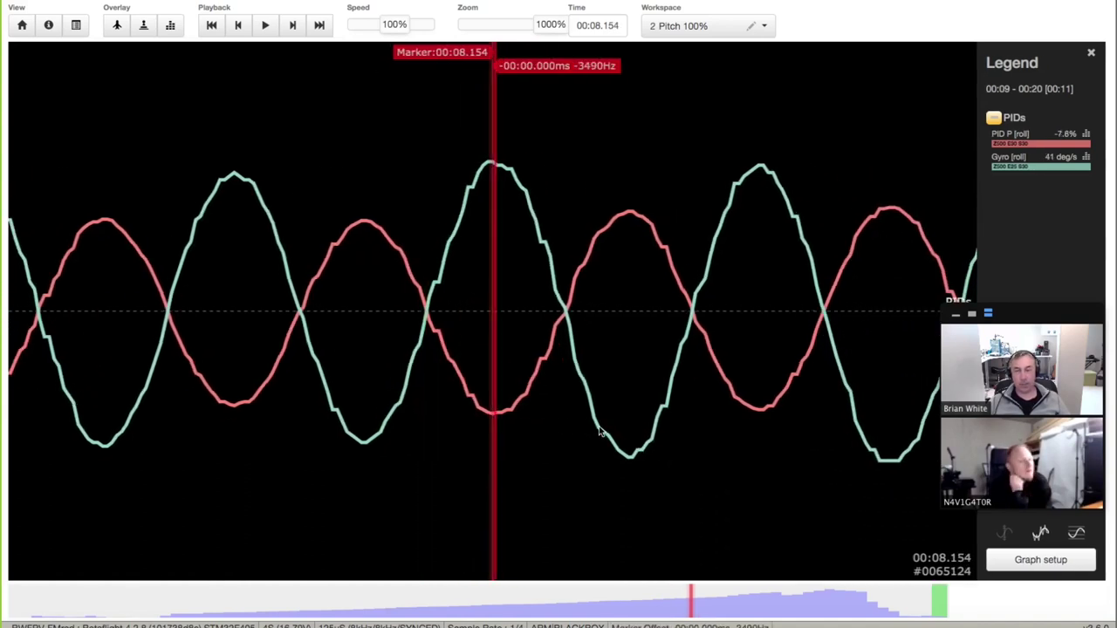
scroll(506, 398, down, 1)
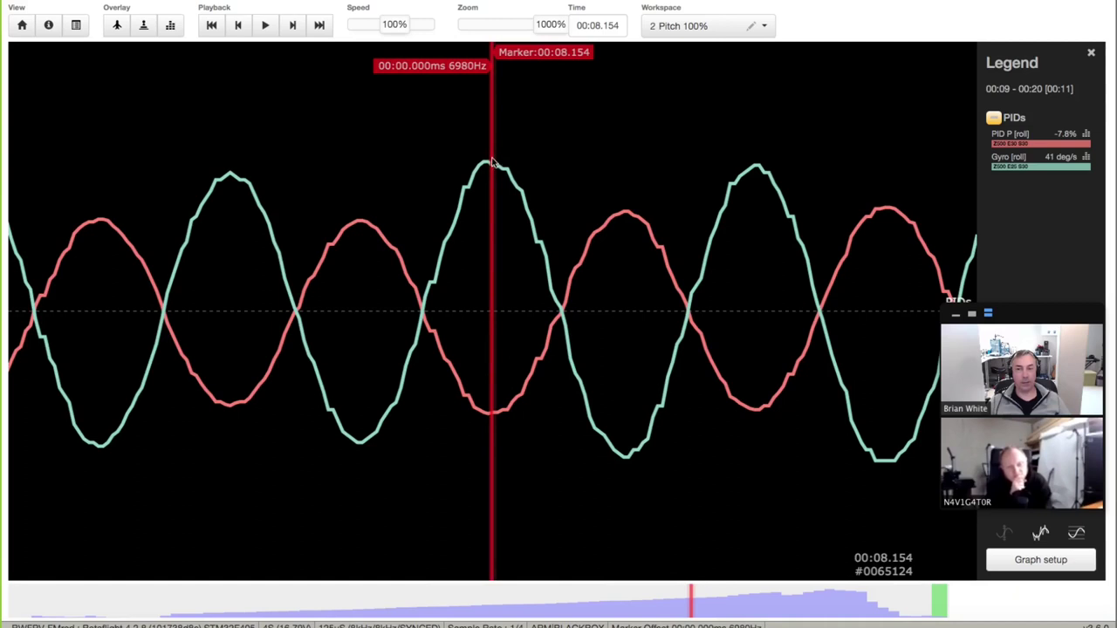
mouse_move(510, 168)
mouse_down()
mouse_move(533, 169)
mouse_move(542, 220)
mouse_up()
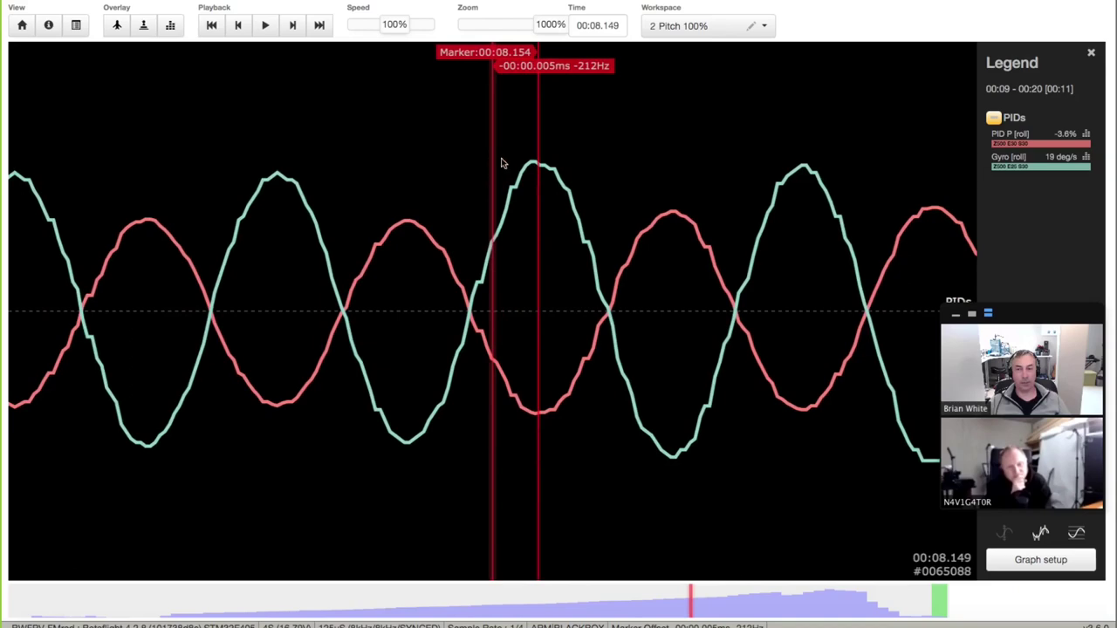
drag(513, 173, 371, 169)
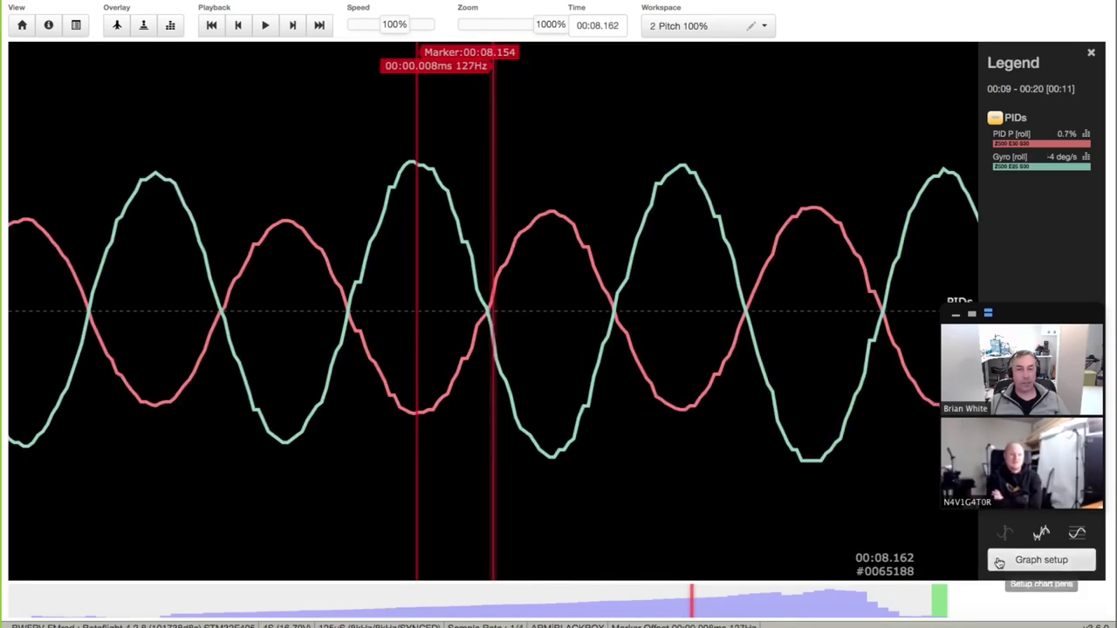
Step: Add the Gyro Scaled [roll] field to the graph and thin the line of the Gyro [roll] trace
click(1047, 563)
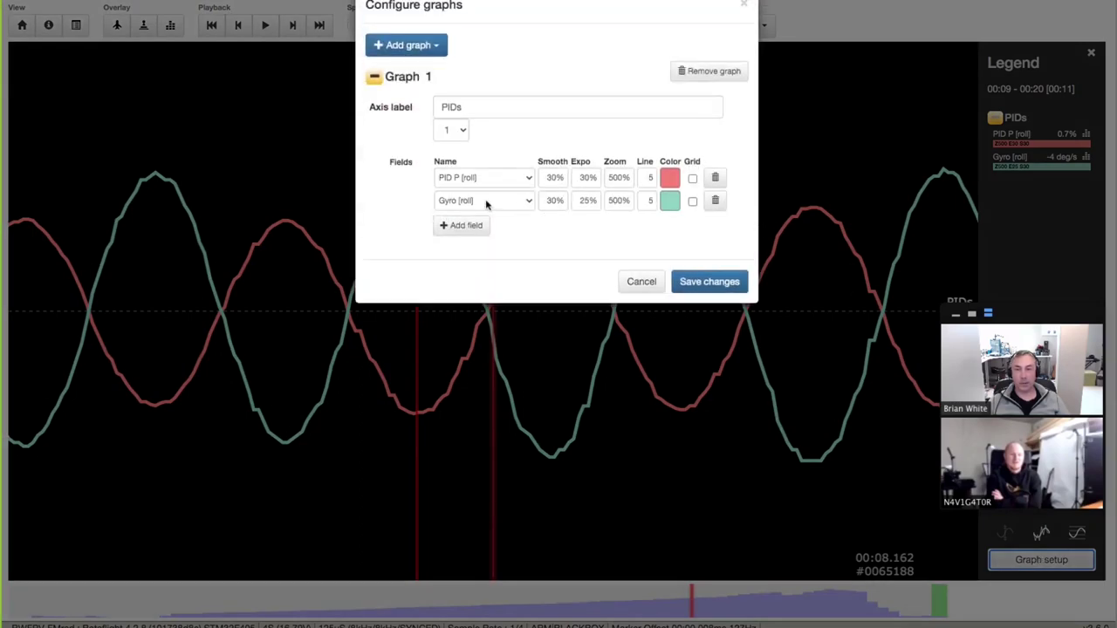
click(527, 203)
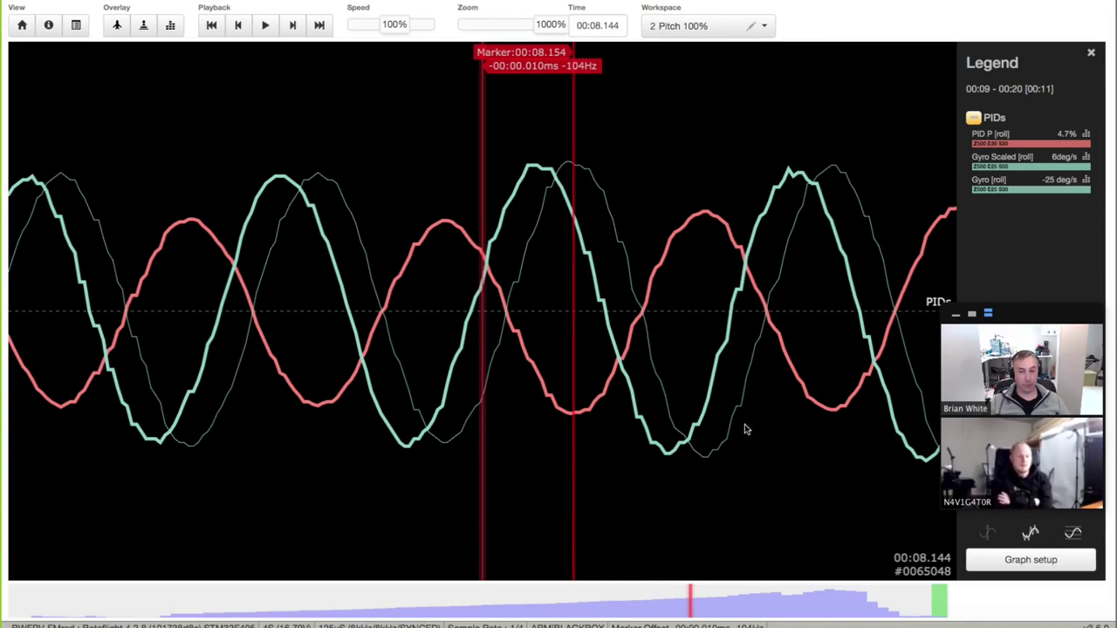
Step: Step through the log to the Gyro Scaled [roll] peak at about 00:08.150
key(Left)
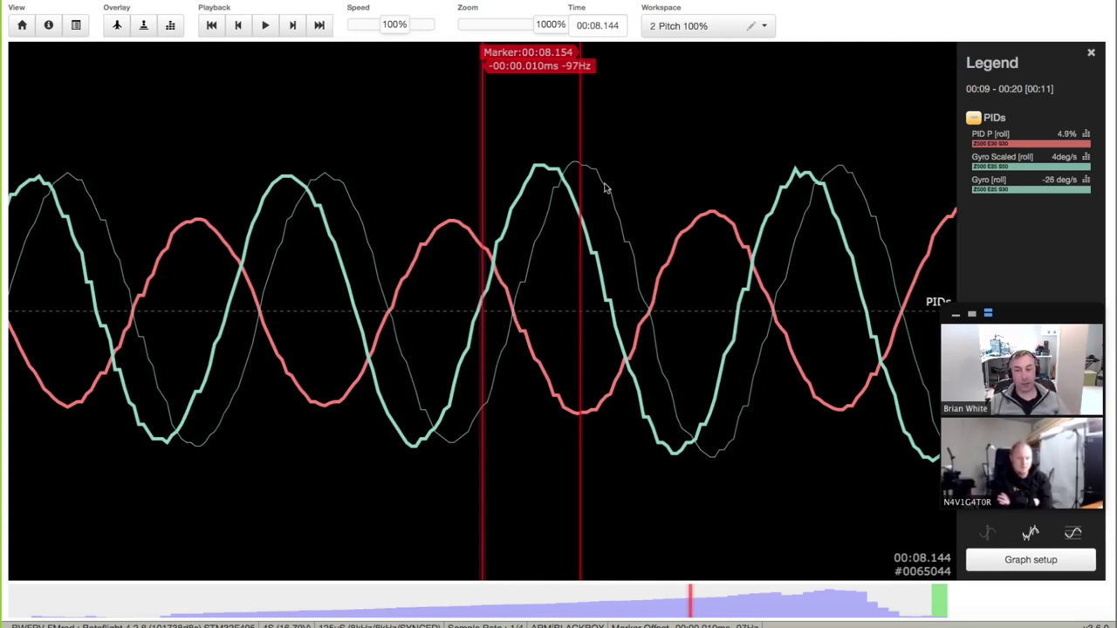
key(Right)
key(Right)
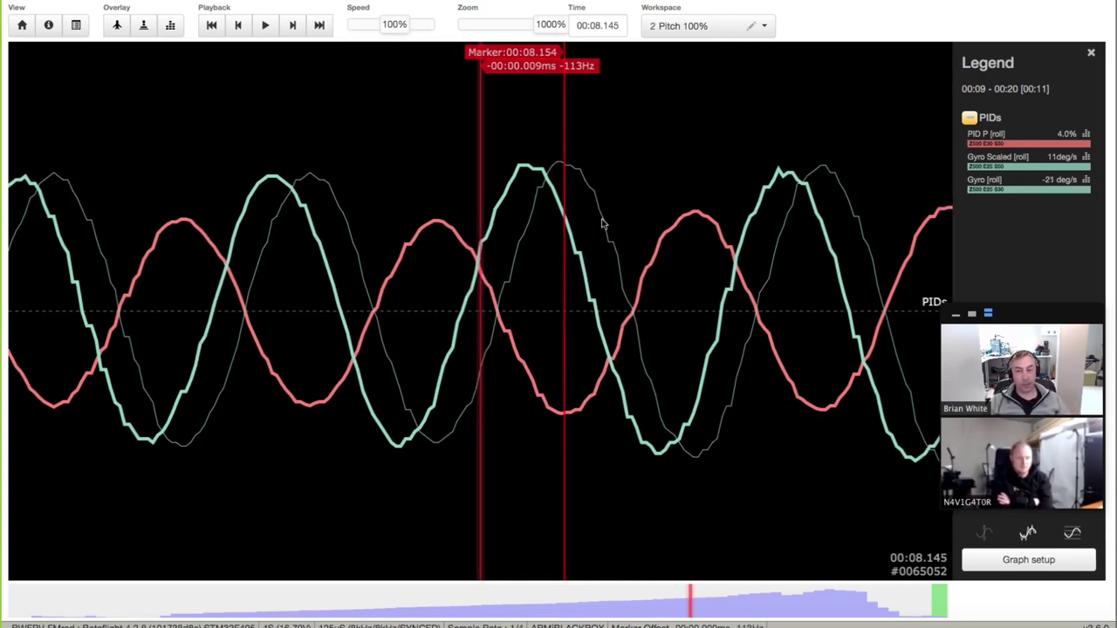
key(Right)
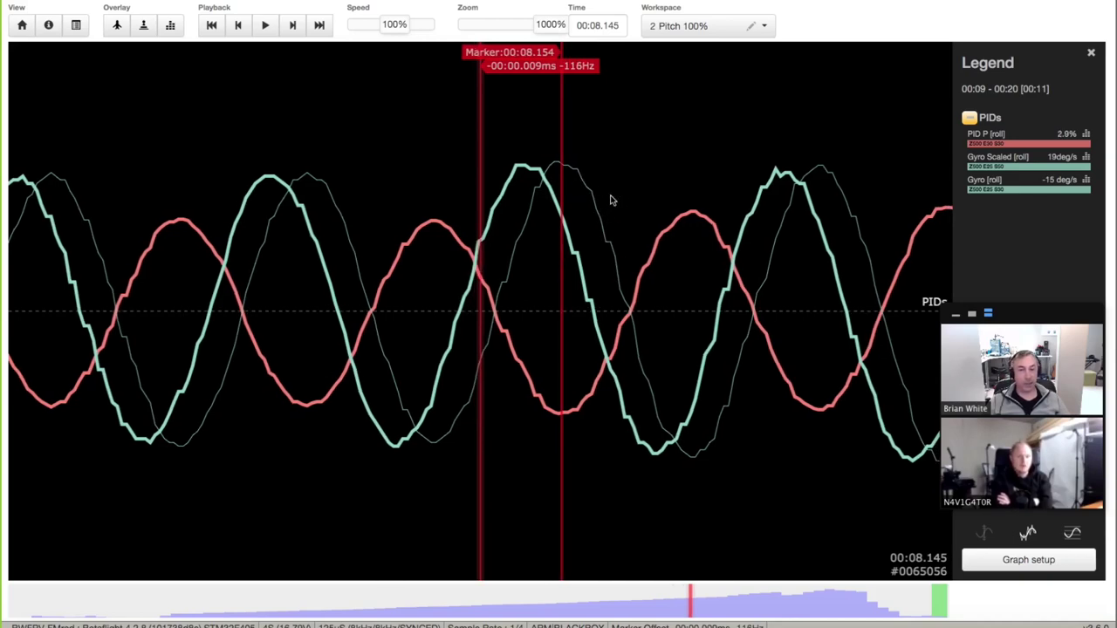
key(Right)
key(Right)
key(Right)
key(Right)
key(Right)
key(Right)
key(Right)
key(Right)
key(Right)
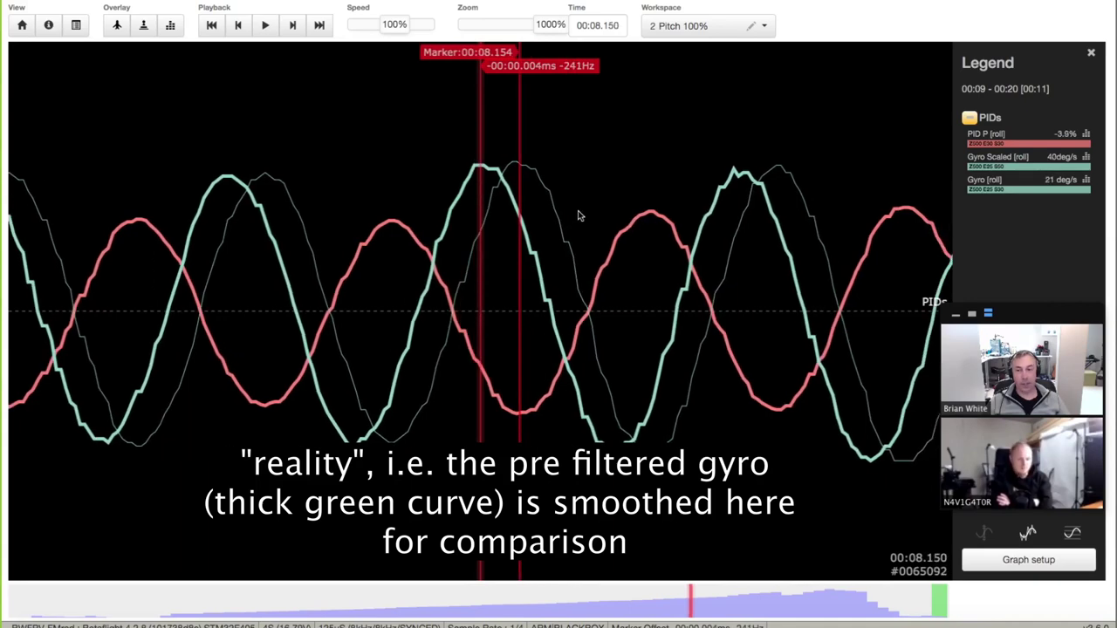
Step: Move the marker to 00:08.150 and measure the time back to the PID P [roll] peak at about 00:08.141
key(m)
key(m)
drag(498, 276, 560, 274)
key(Right)
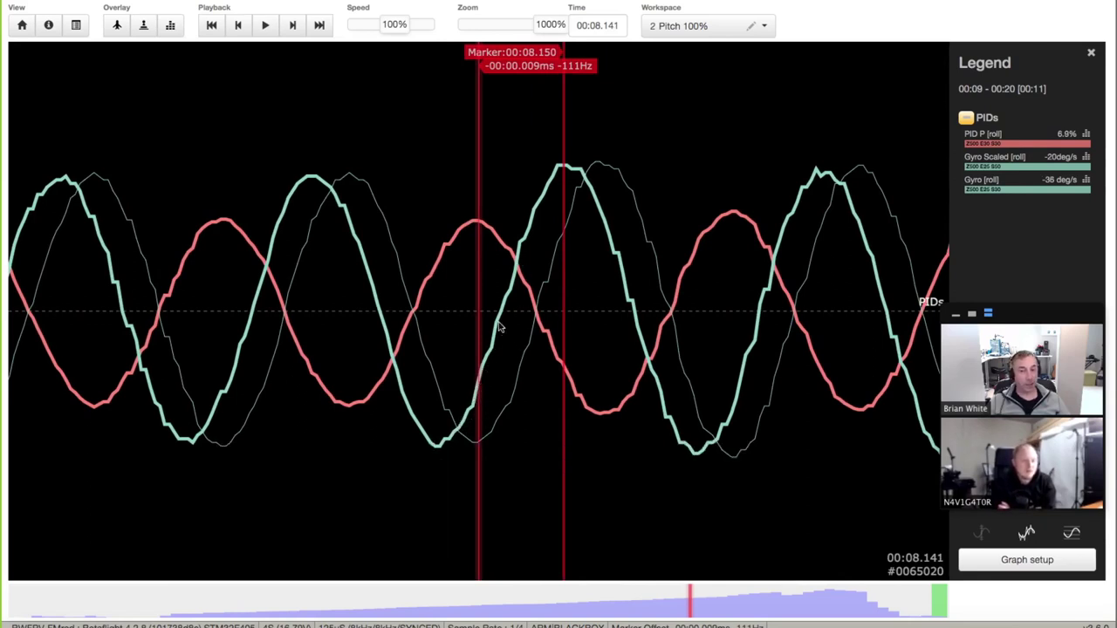
Step: Follow the PID P, Gyro Scaled and Gyro roll traces from 00:08.145 to about 00:08.212, comparing their phase offset over successive cycles
drag(598, 282, 583, 279)
key(Right)
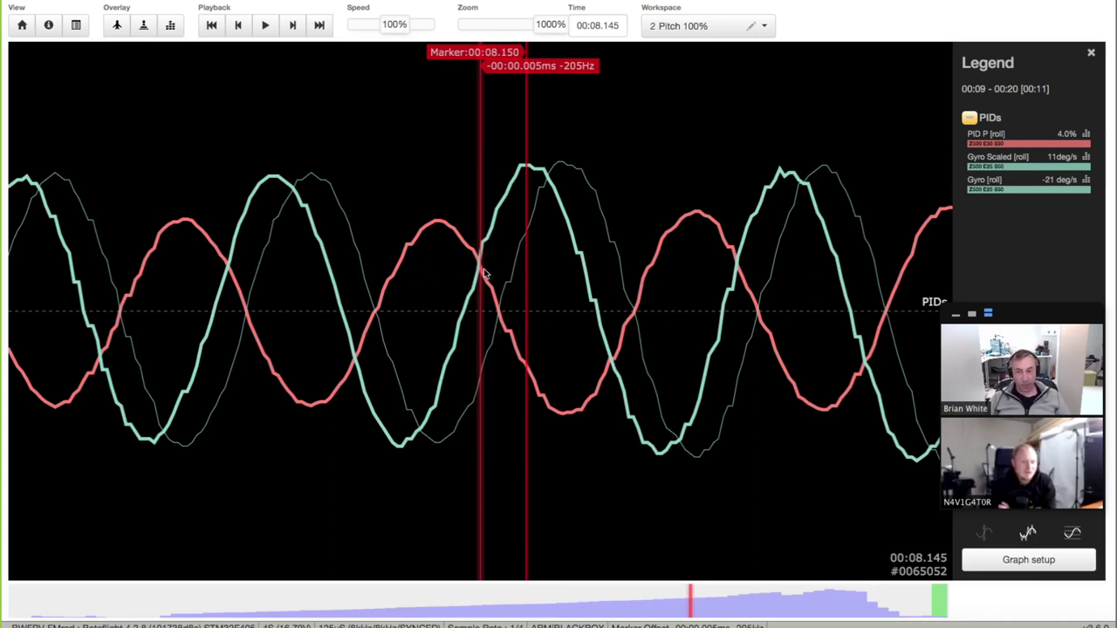
drag(508, 274, 507, 276)
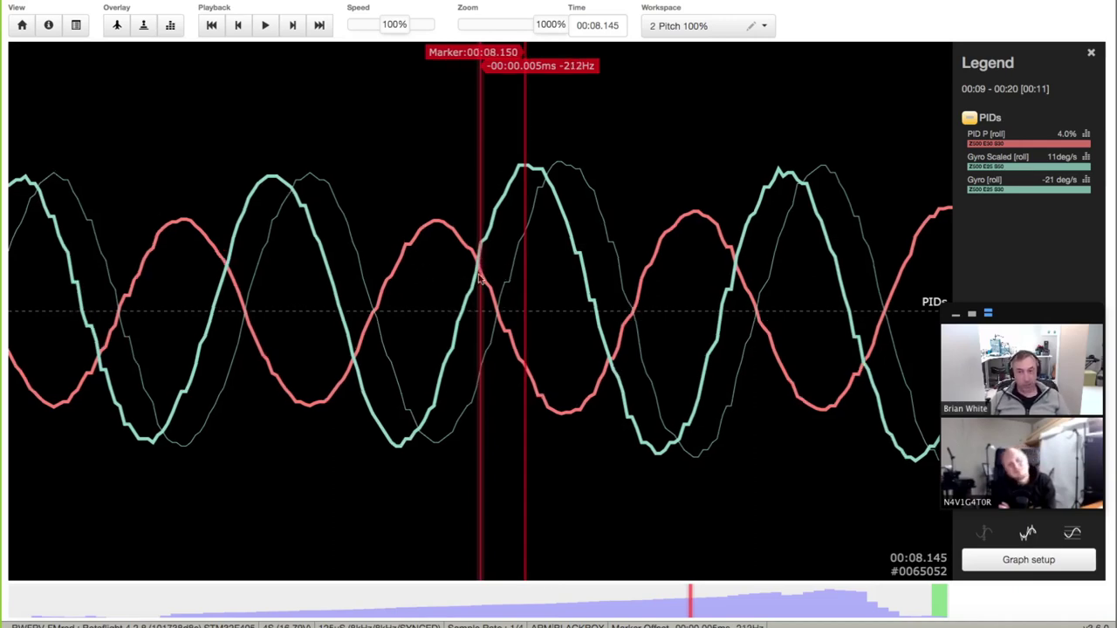
drag(864, 421, 611, 422)
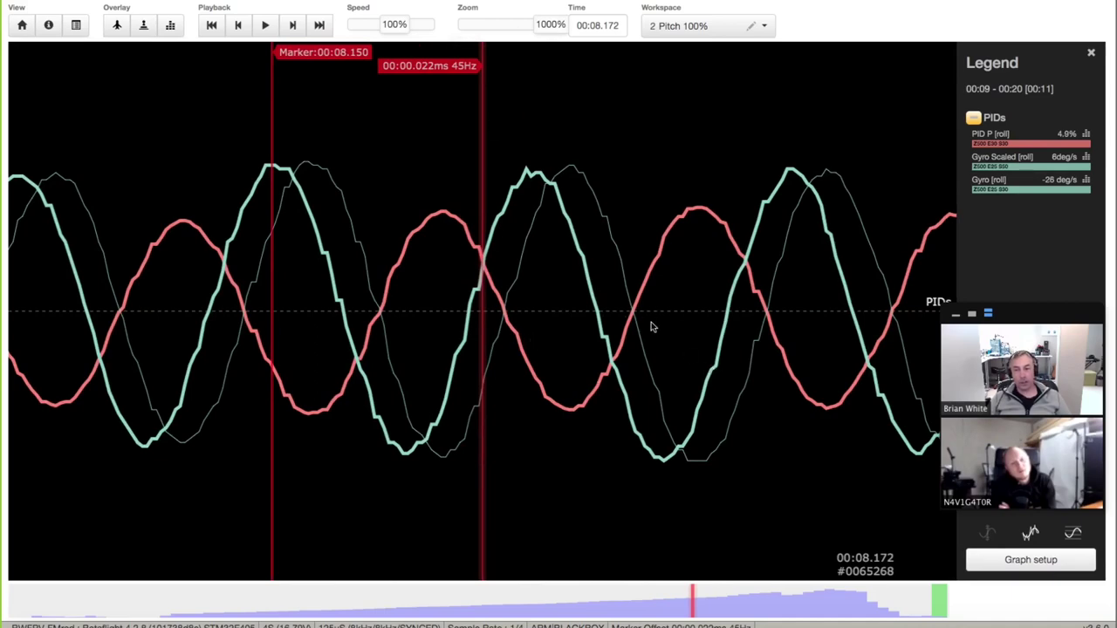
scroll(655, 349, down, 2)
scroll(482, 368, down, 1)
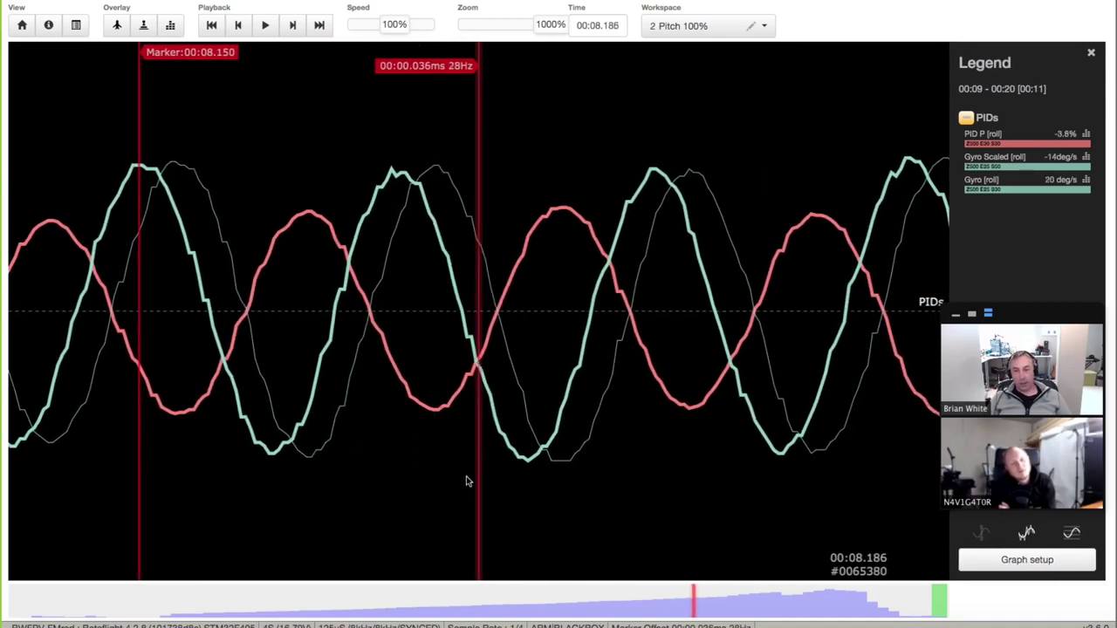
scroll(680, 406, down, 3)
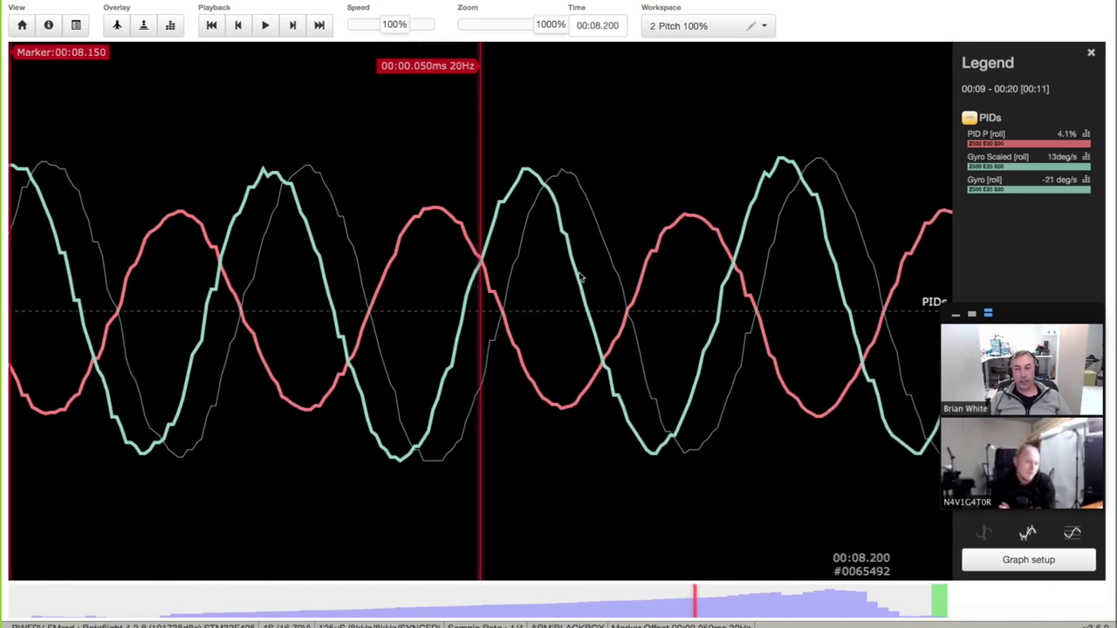
scroll(624, 330, down, 1)
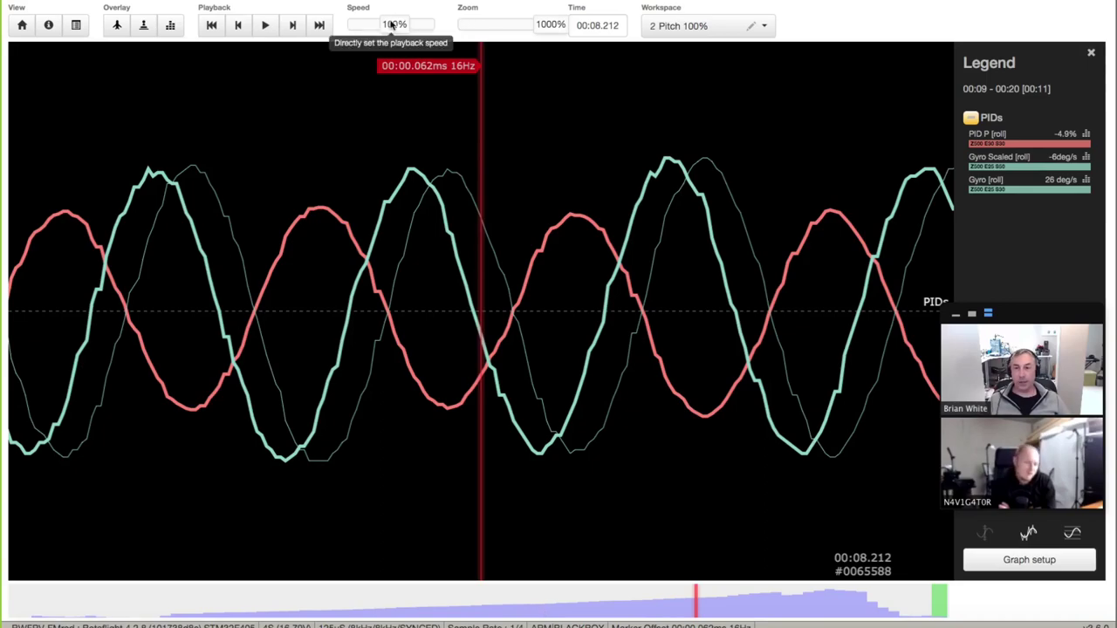
Step: Zoom the graph out to 10% and review the roll oscillation's build-up between about 00:06.196 and 00:08.045
drag(357, 25, 394, 32)
drag(548, 30, 457, 56)
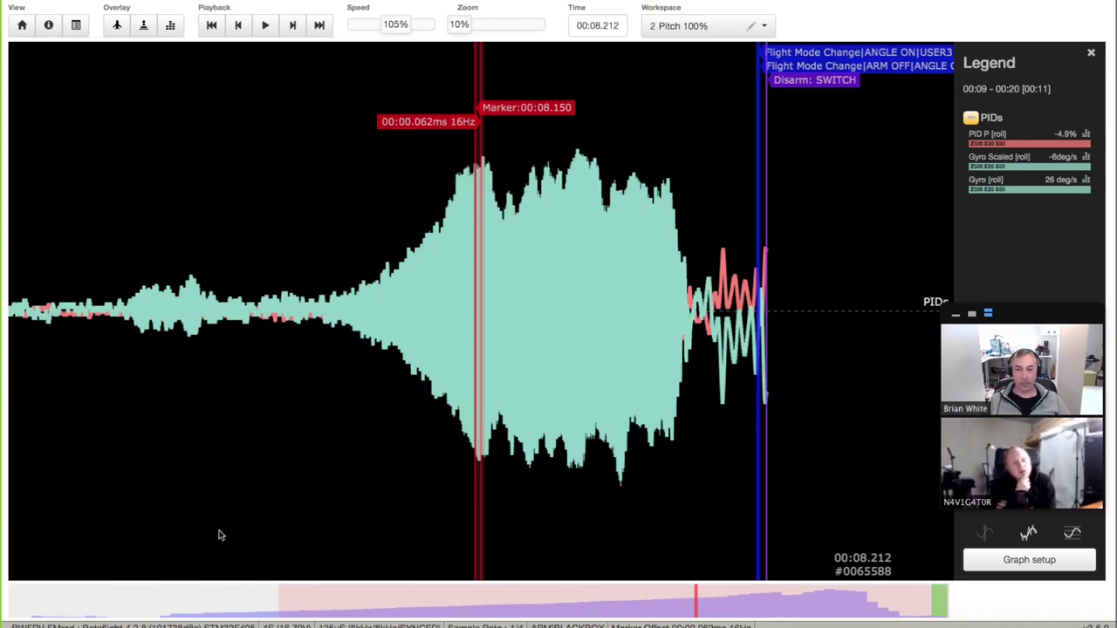
drag(154, 596, 527, 610)
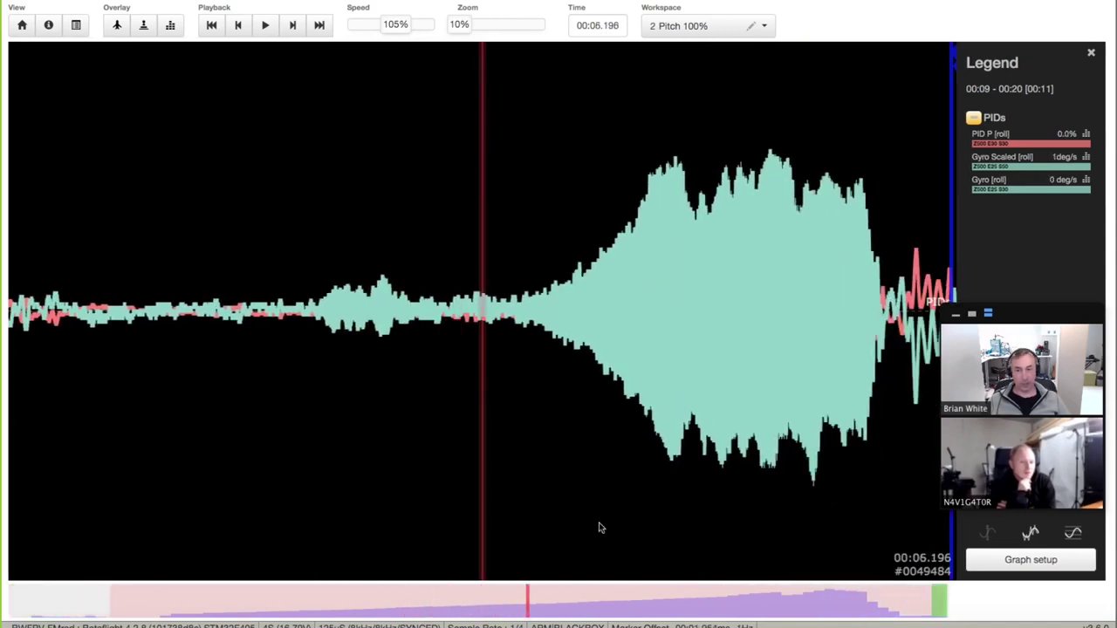
mouse_move(591, 353)
mouse_down()
mouse_move(539, 358)
mouse_move(555, 339)
mouse_move(531, 308)
mouse_up()
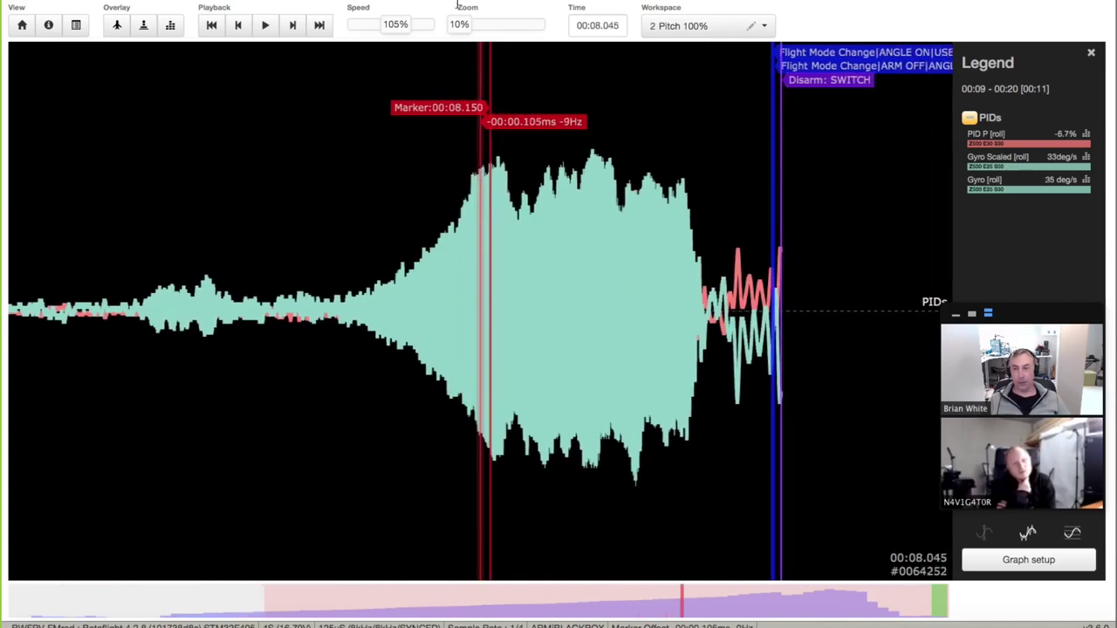
Step: Zoom the graph back in to 1000% and inspect the roll traces between about 00:08.734 and 00:08.776
drag(460, 25, 547, 35)
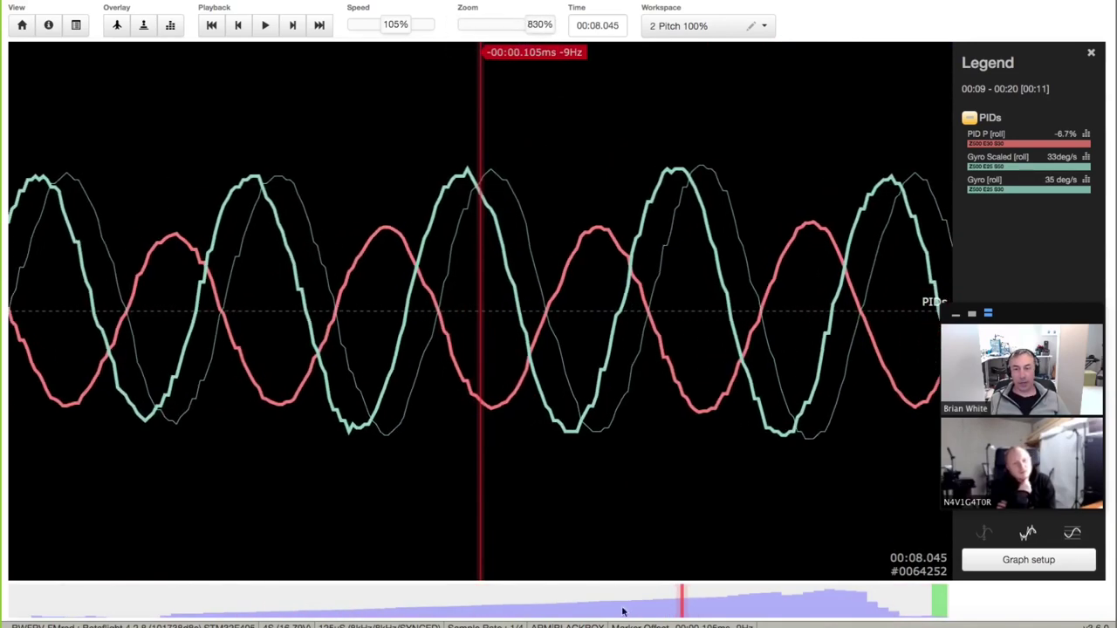
mouse_move(628, 594)
mouse_down()
mouse_move(760, 594)
mouse_move(631, 596)
mouse_move(753, 600)
mouse_move(735, 608)
mouse_up()
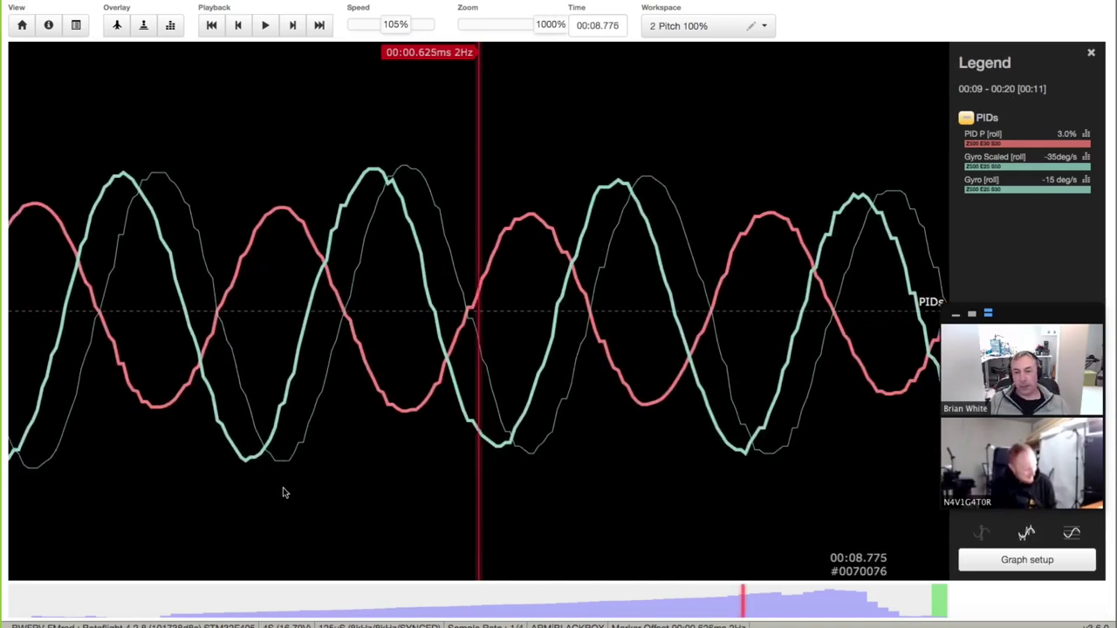
drag(285, 491, 552, 434)
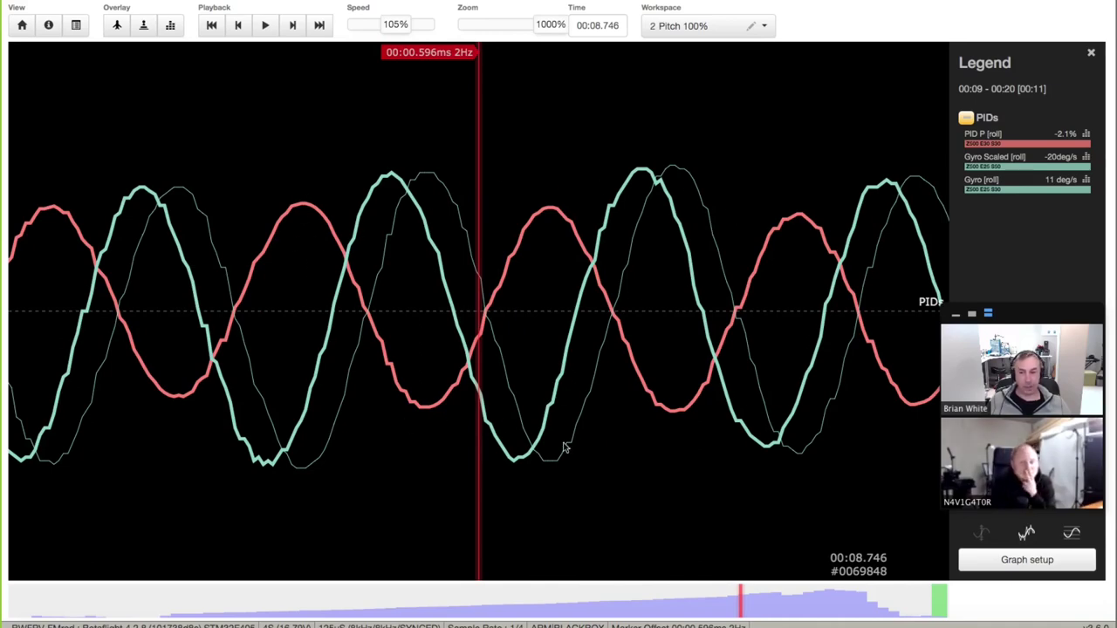
drag(507, 357, 634, 396)
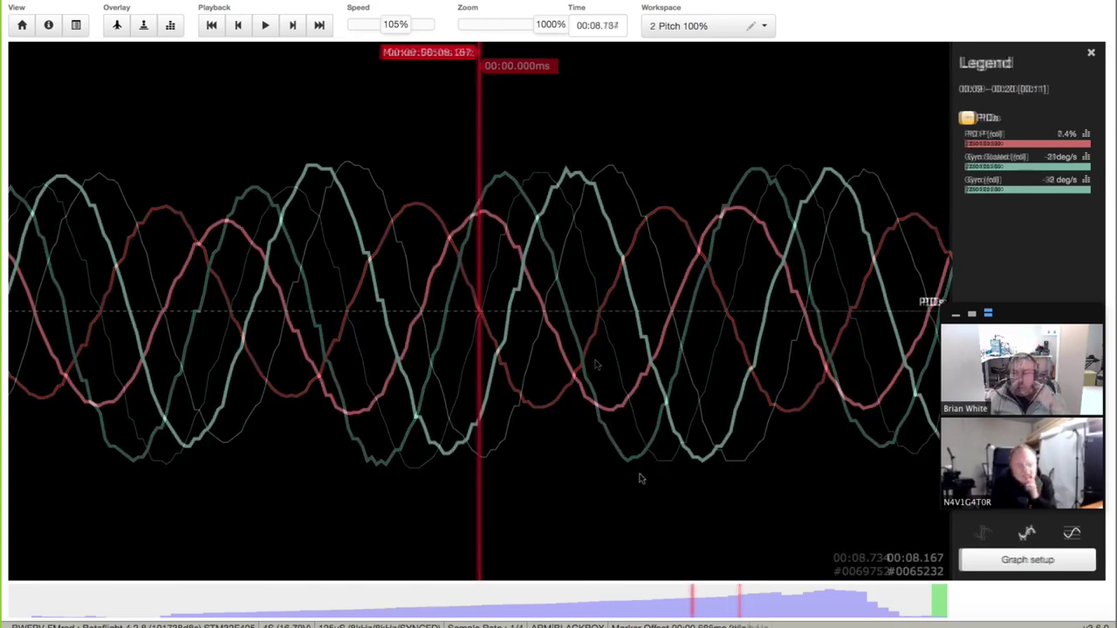
Step: Measure one roll oscillation cycle between PID P peaks from 00:08.167 to 00:08.195, and between Gyro peaks from 00:08.181 to 00:08.208
drag(752, 447, 622, 455)
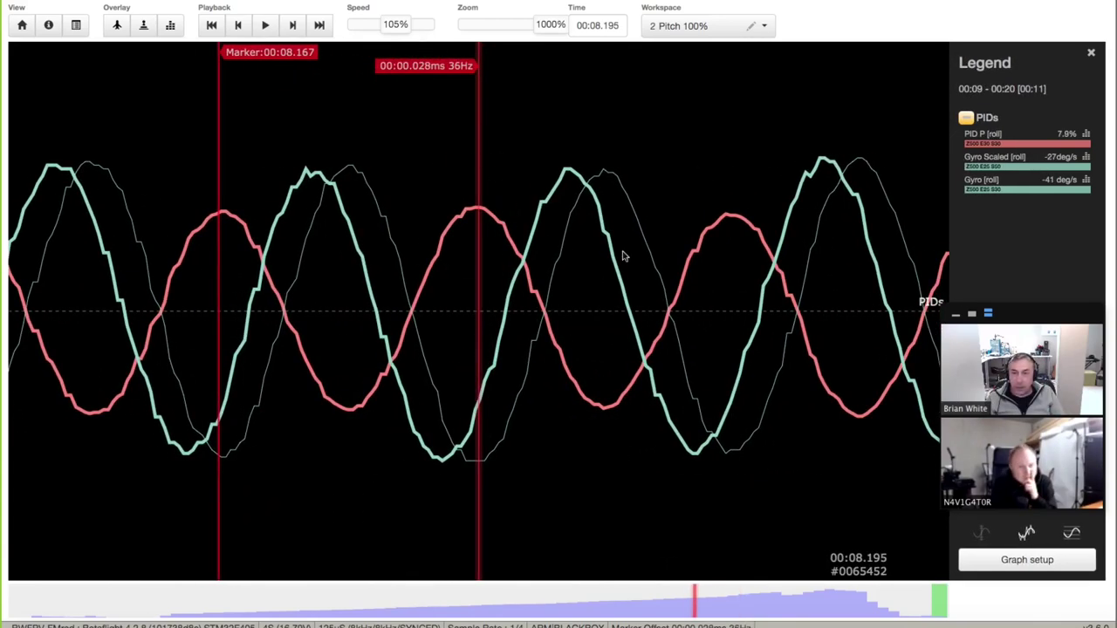
mouse_move(666, 282)
mouse_down()
mouse_move(800, 294)
mouse_move(654, 302)
mouse_move(672, 305)
mouse_up()
key(m)
key(m)
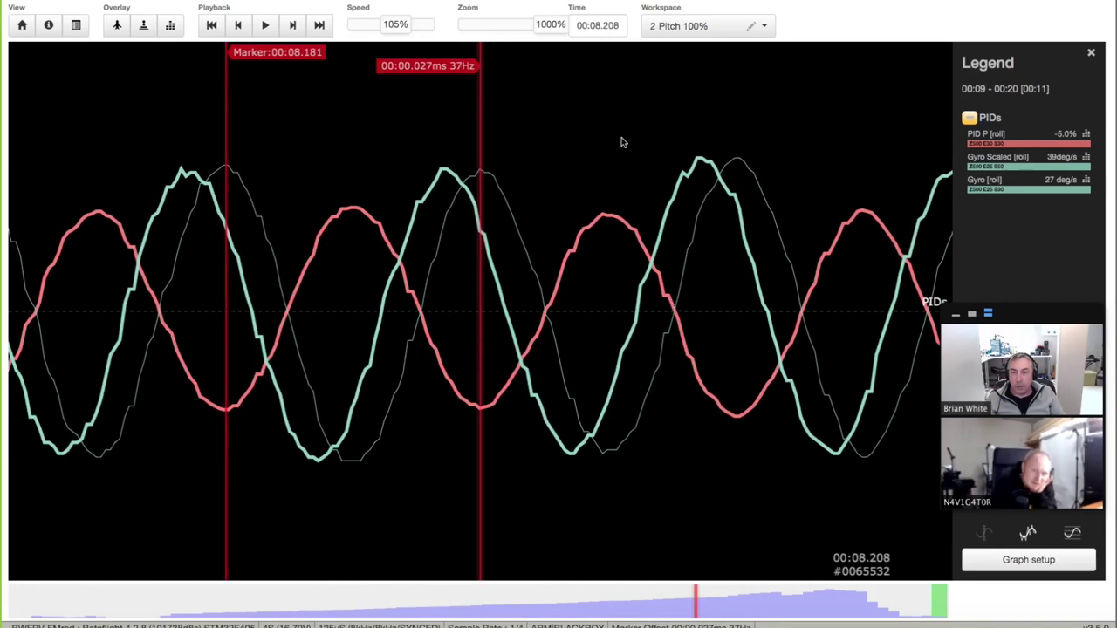
drag(622, 141, 619, 141)
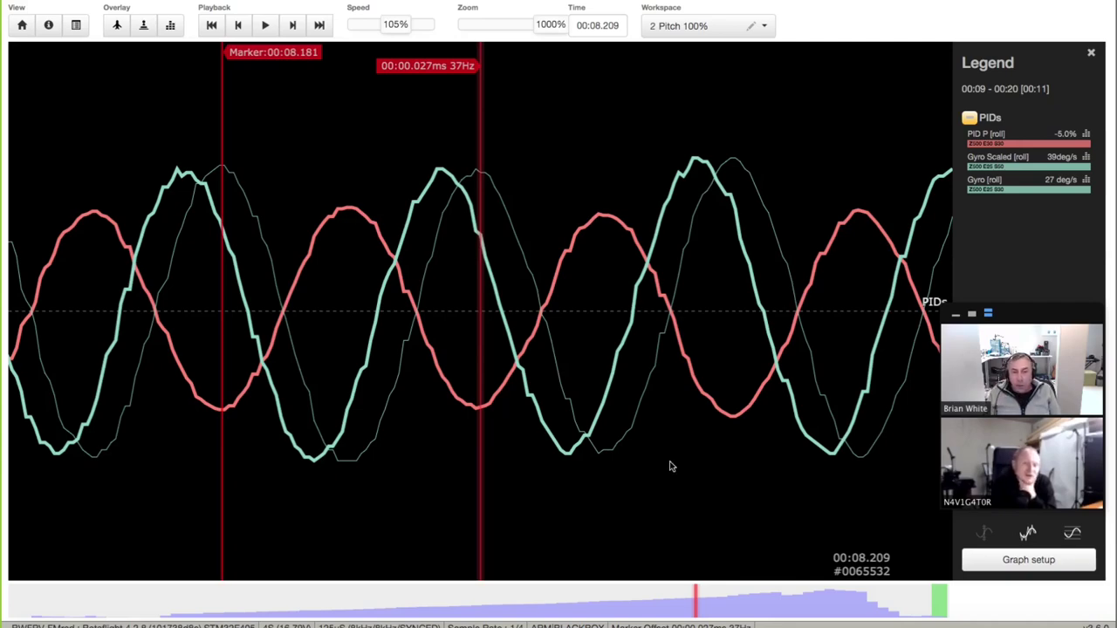
Step: Jump to about 00:08.320 in the log and step back to the PID P and Gyro Scaled roll crossing near 00:08.307
click(704, 604)
click(704, 605)
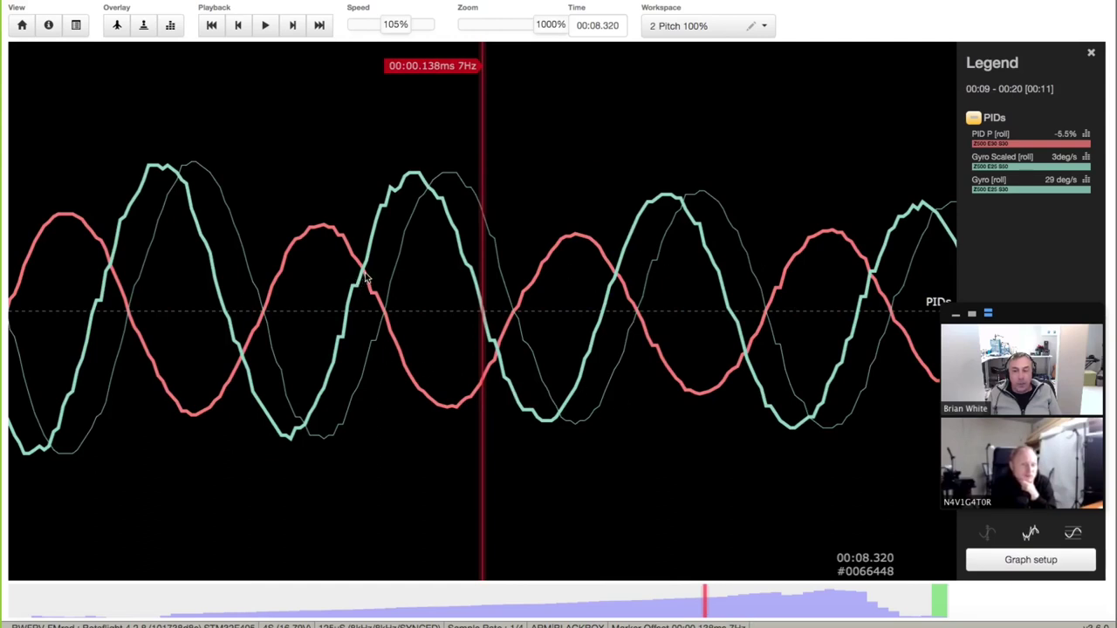
drag(343, 315, 415, 328)
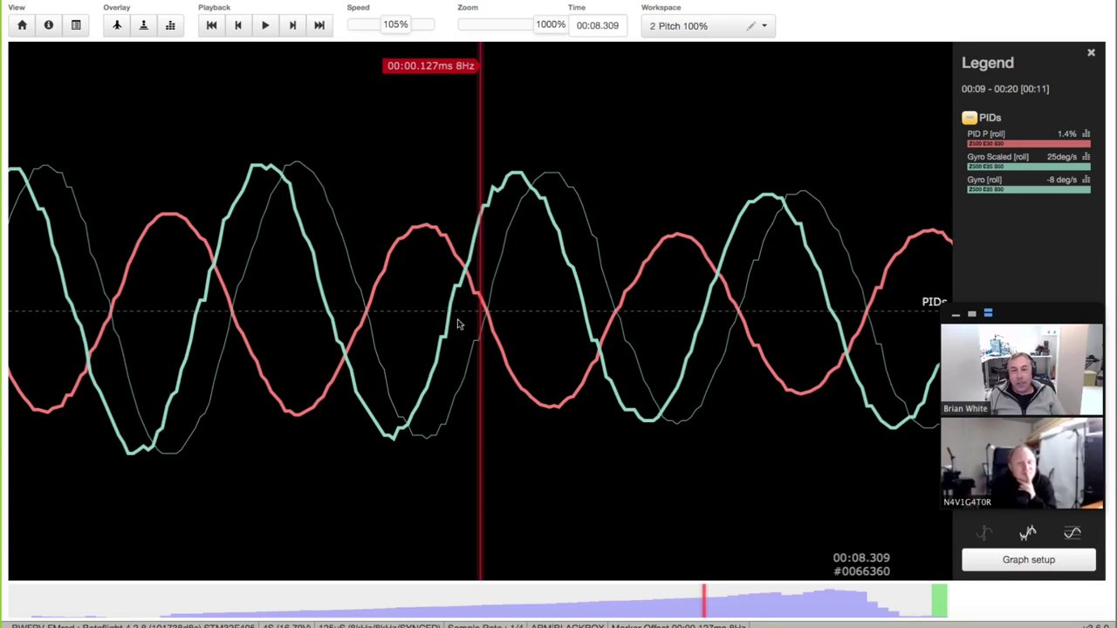
key(Left)
key(Left)
key(Left)
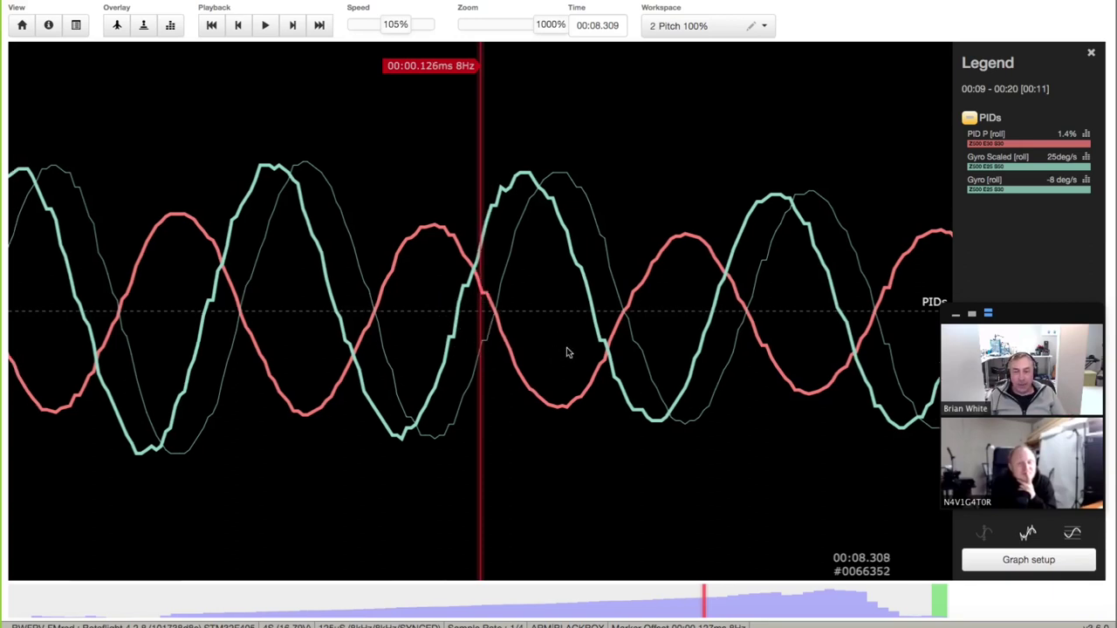
key(Left)
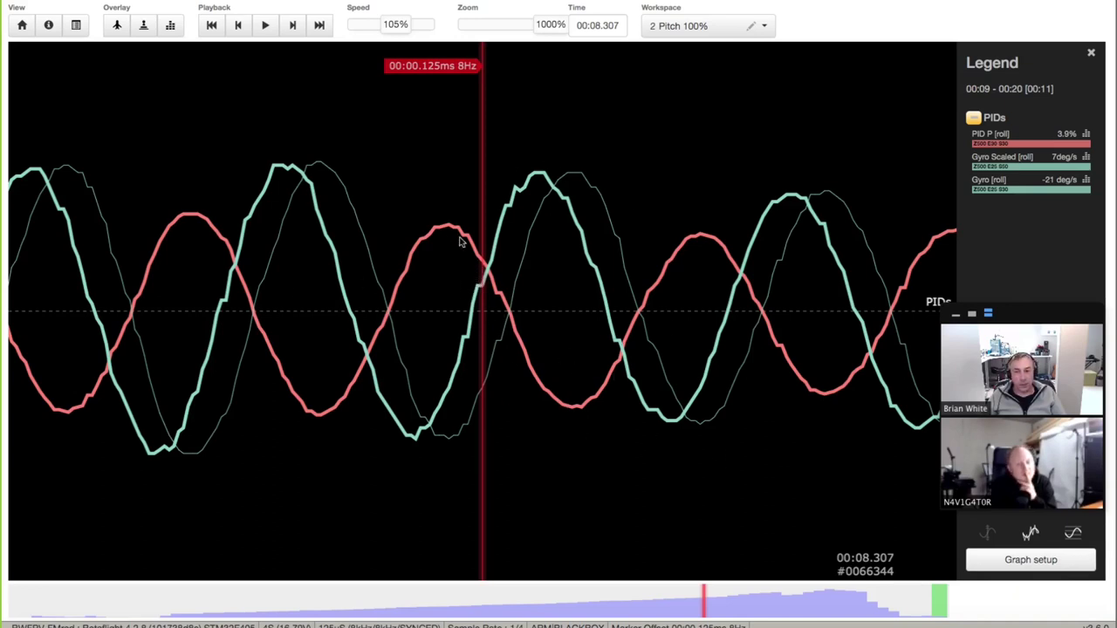
Step: Change the graph's first field to PID D [roll] and add PID P [roll] back as the last field
click(1030, 560)
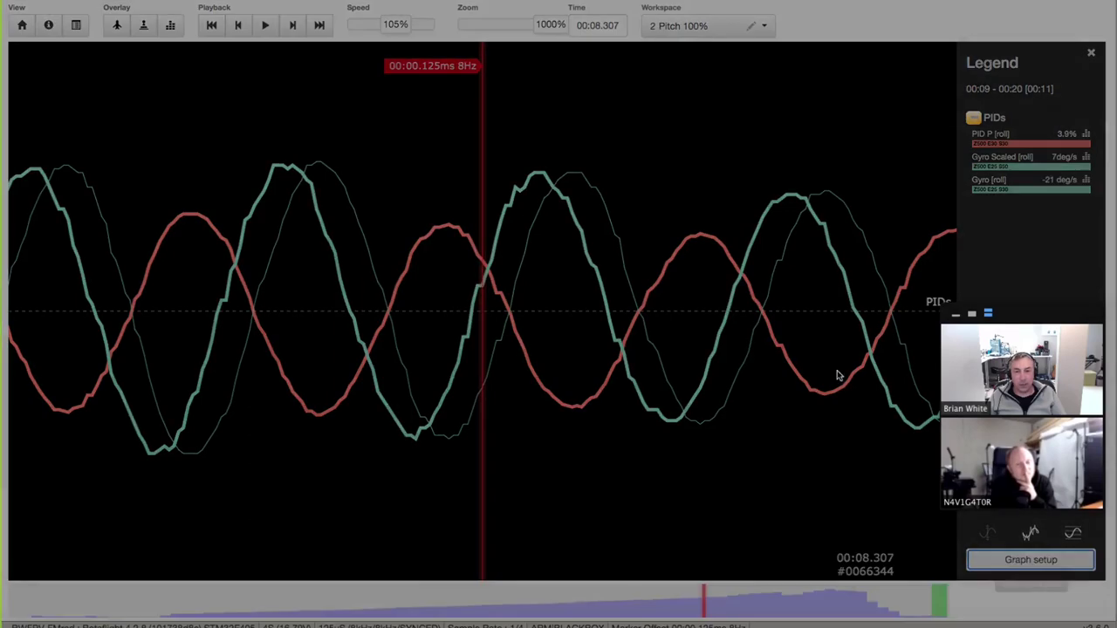
click(529, 179)
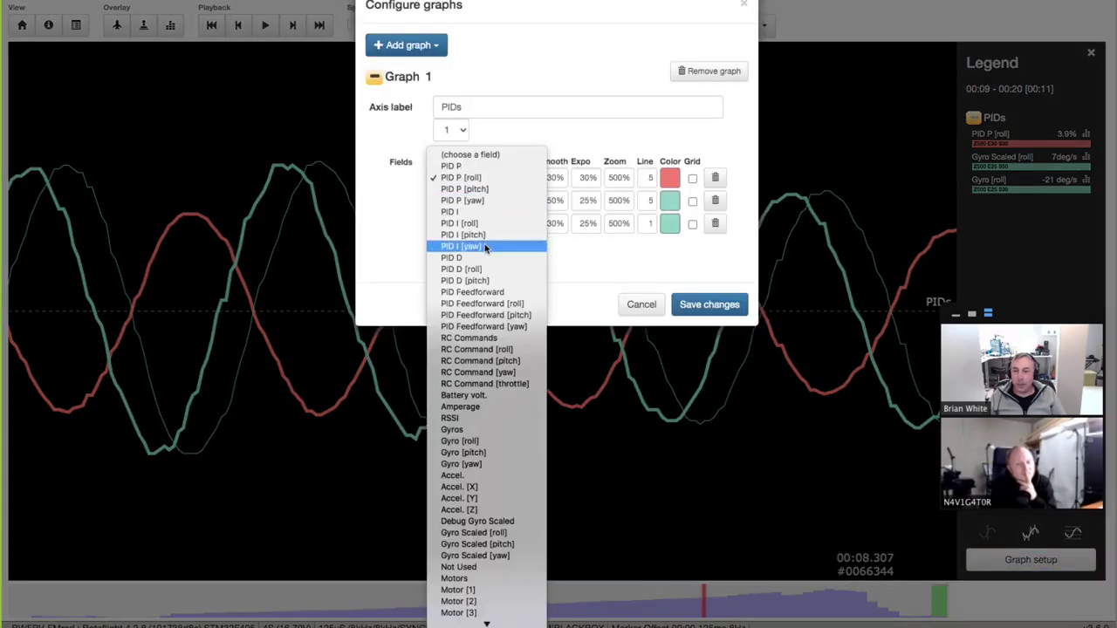
click(491, 270)
key(Return)
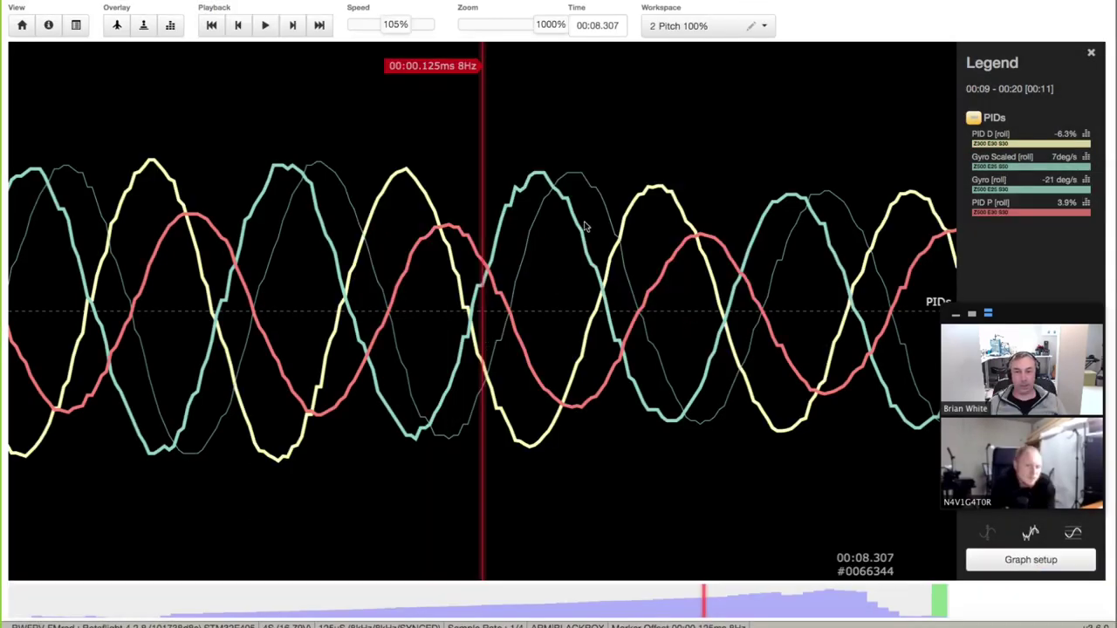
Step: Compare the PID D and PID P roll extremes with the Gyro Scaled and filtered Gyro peaks between 00:08.310 and 00:08.317
drag(563, 233, 538, 238)
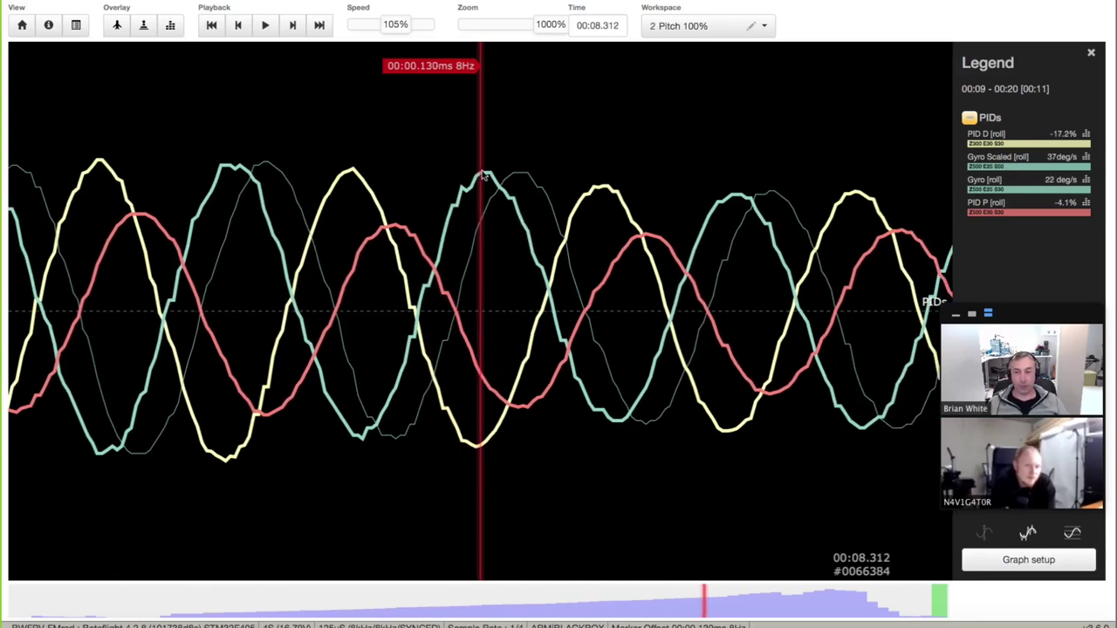
scroll(556, 225, down, 1)
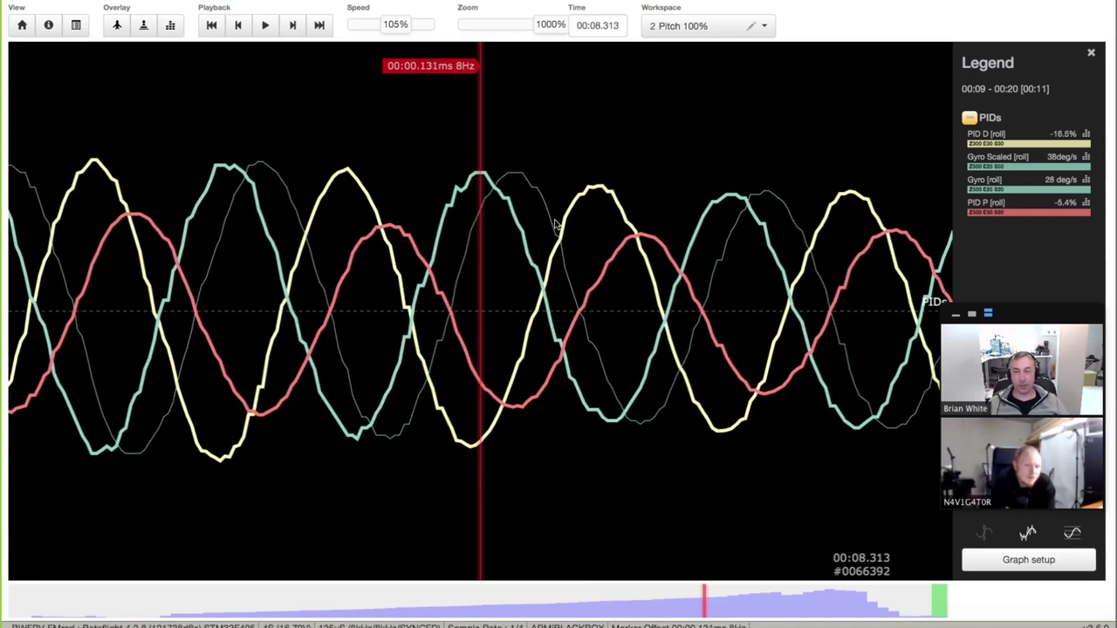
scroll(556, 225, up, 1)
scroll(556, 226, down, 4)
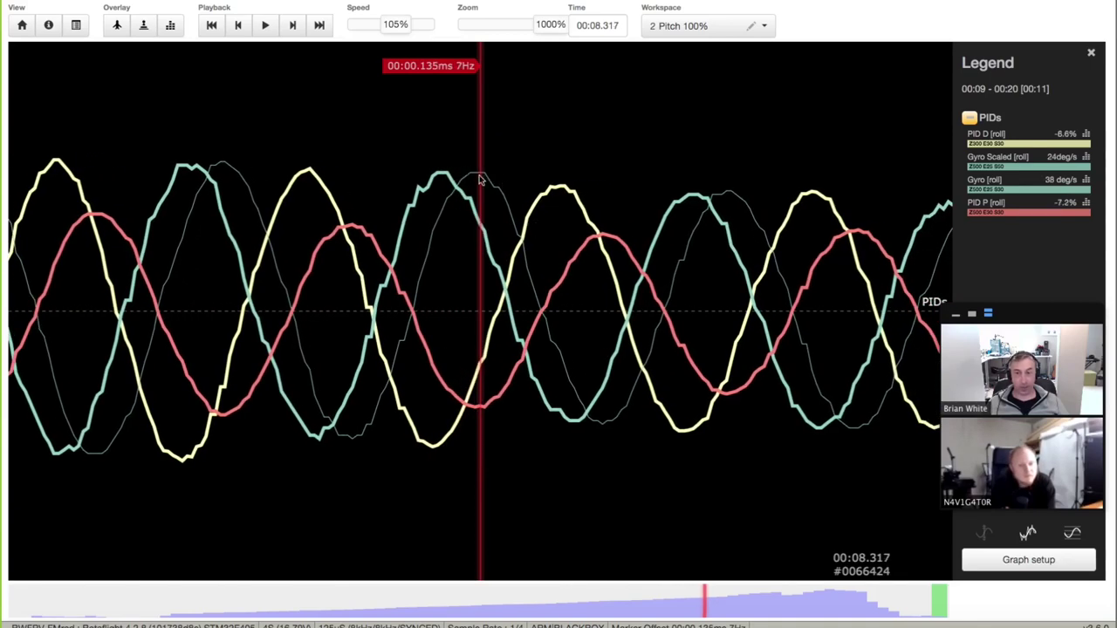
scroll(521, 185, up, 1)
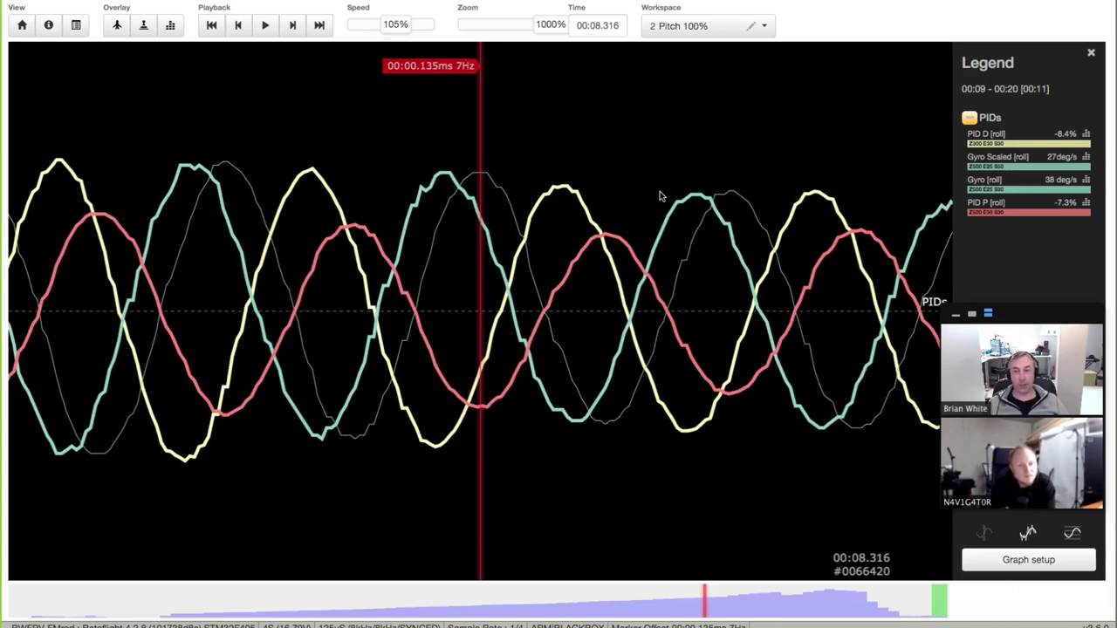
scroll(660, 195, up, 4)
scroll(685, 201, down, 3)
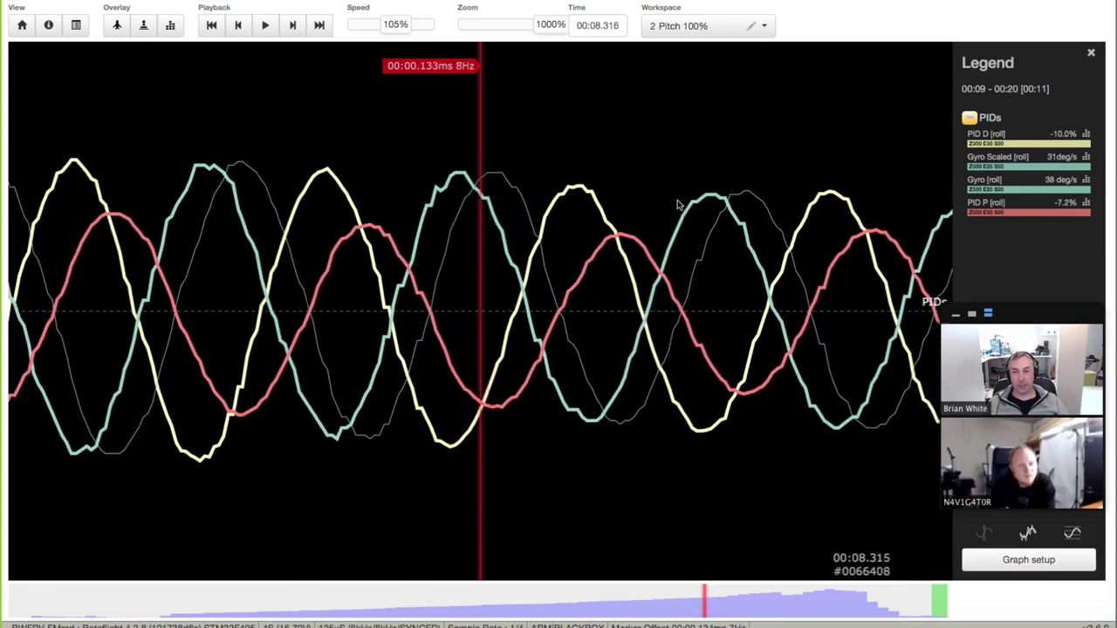
scroll(685, 201, up, 3)
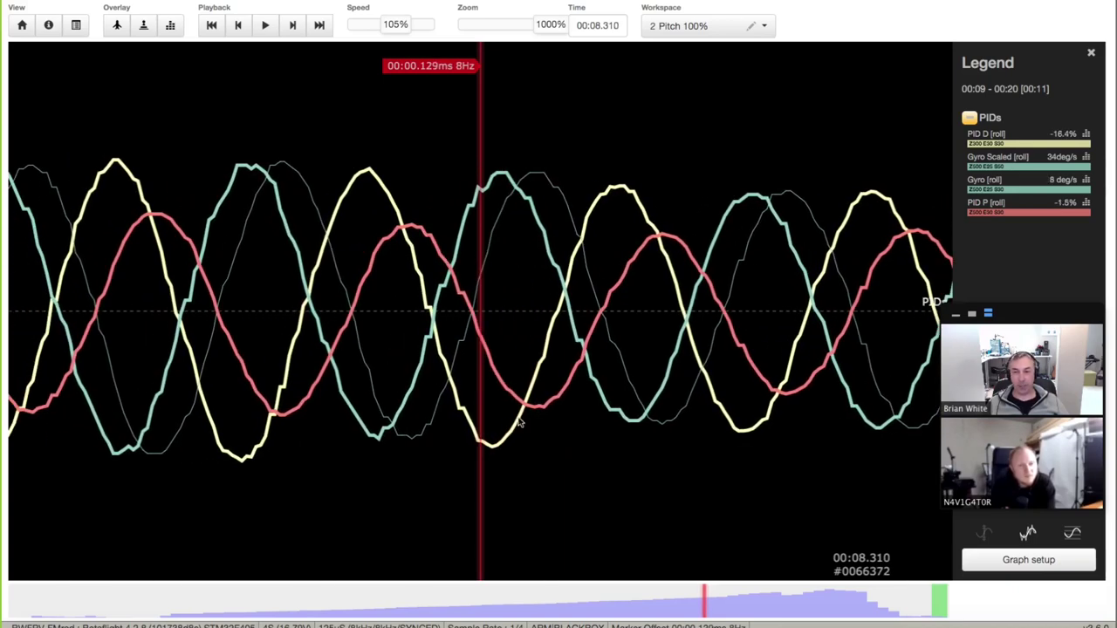
scroll(559, 271, down, 1)
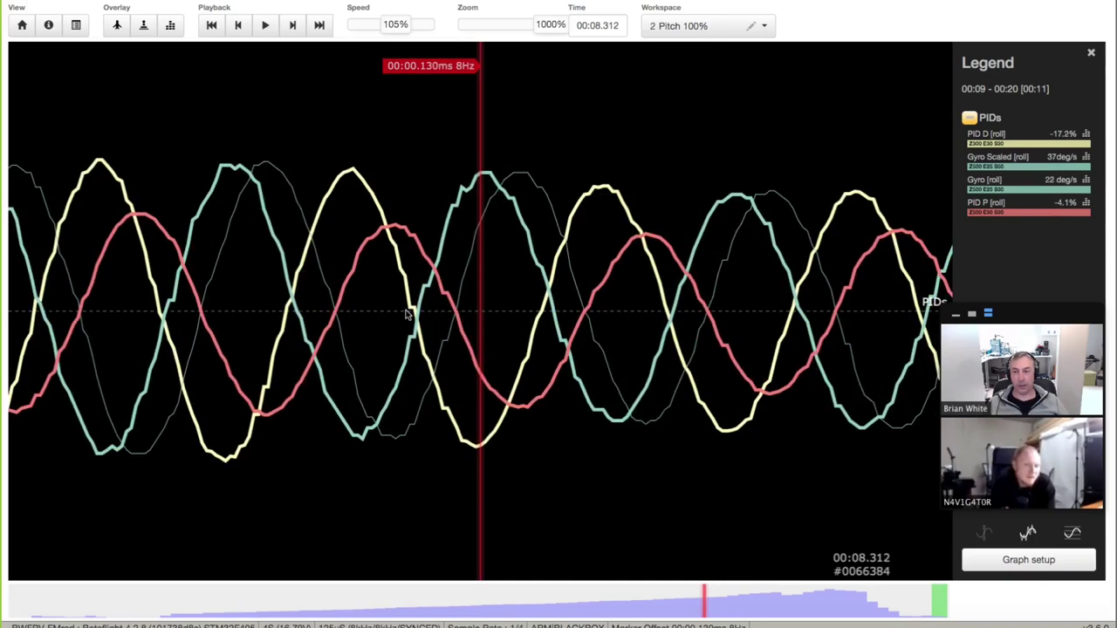